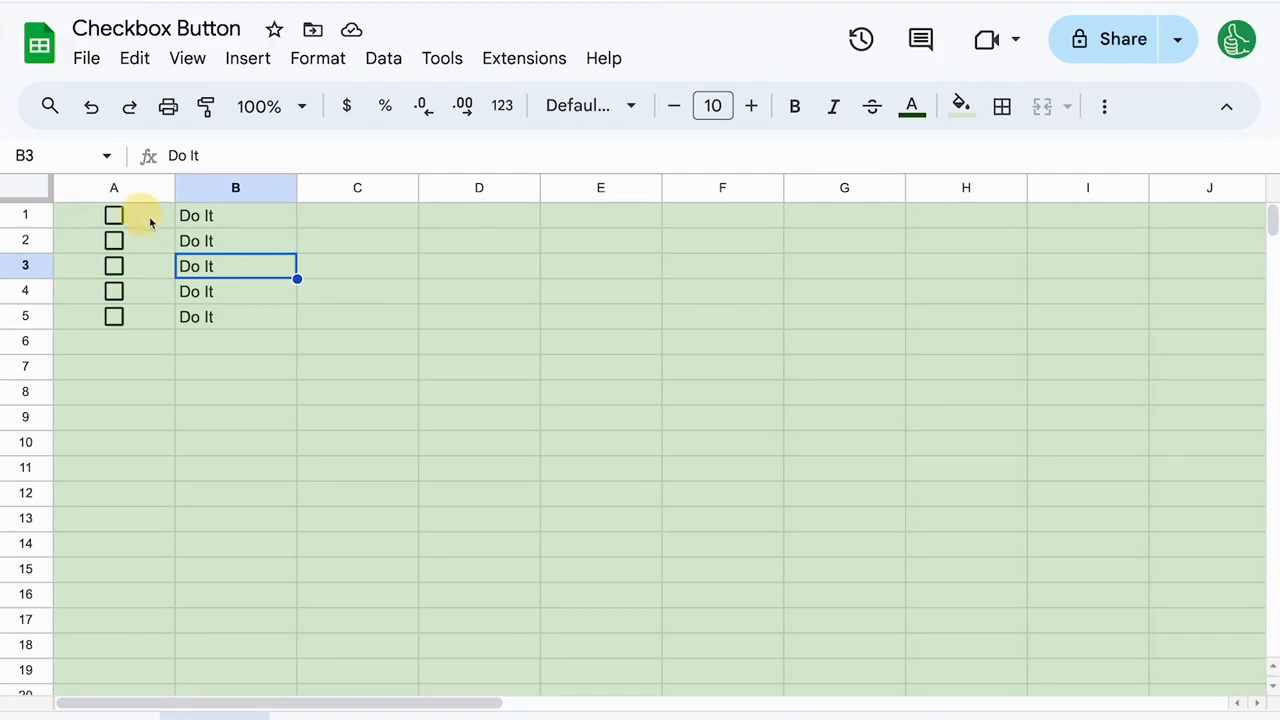
Insert checkboxes into cells A1:A5.
left_click_drag(151, 219, 149, 326)
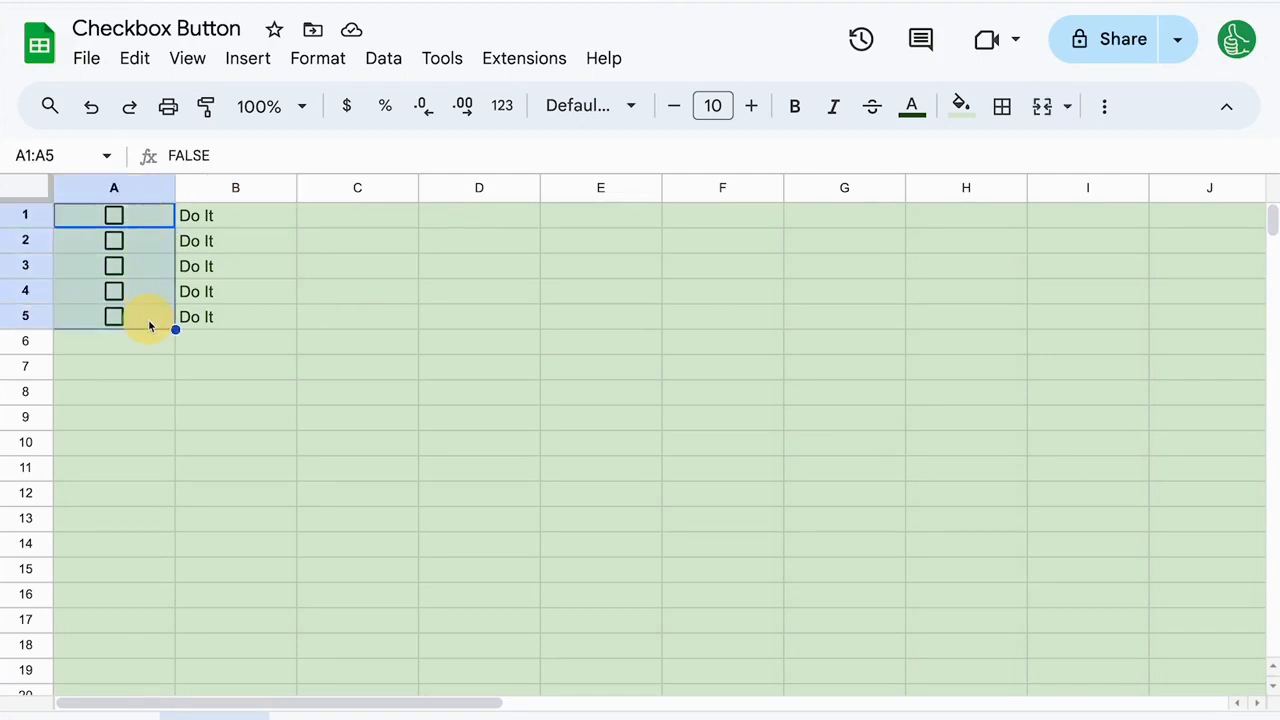
left_click(248, 62)
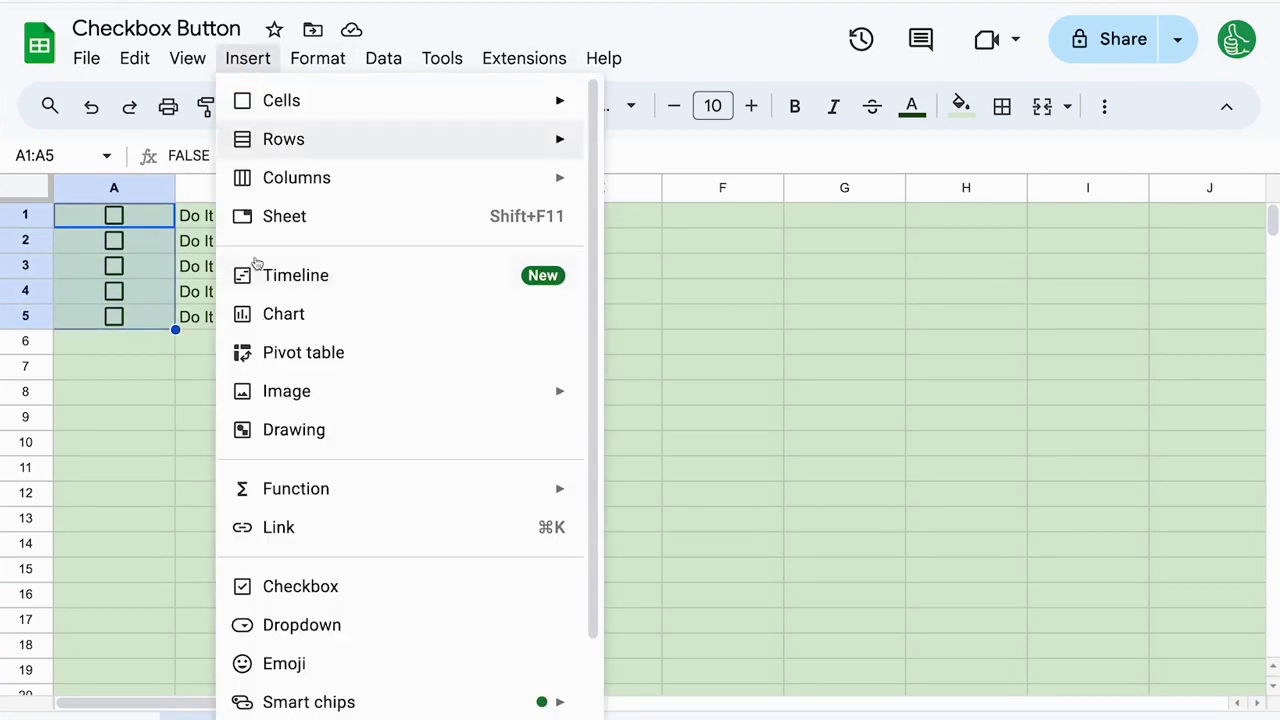
left_click(286, 578)
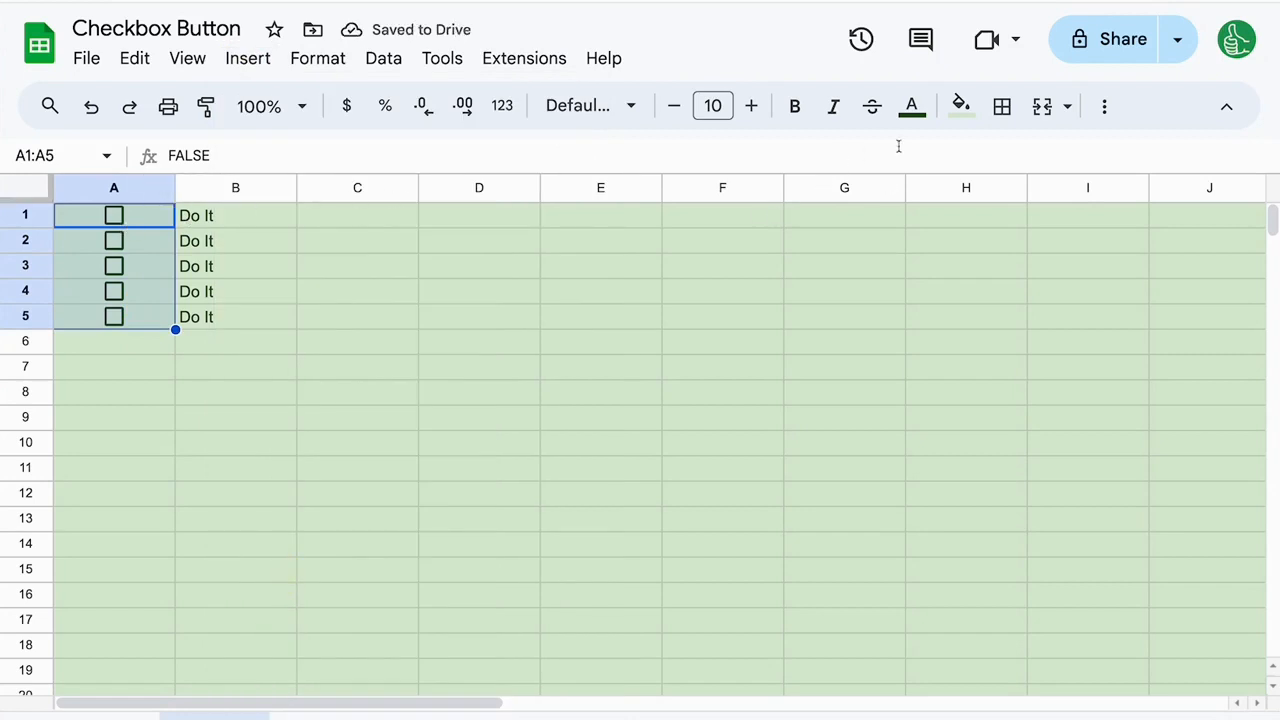
Color the checkboxes in A1:A5 white and fill their cells with dark green.
left_click(912, 108)
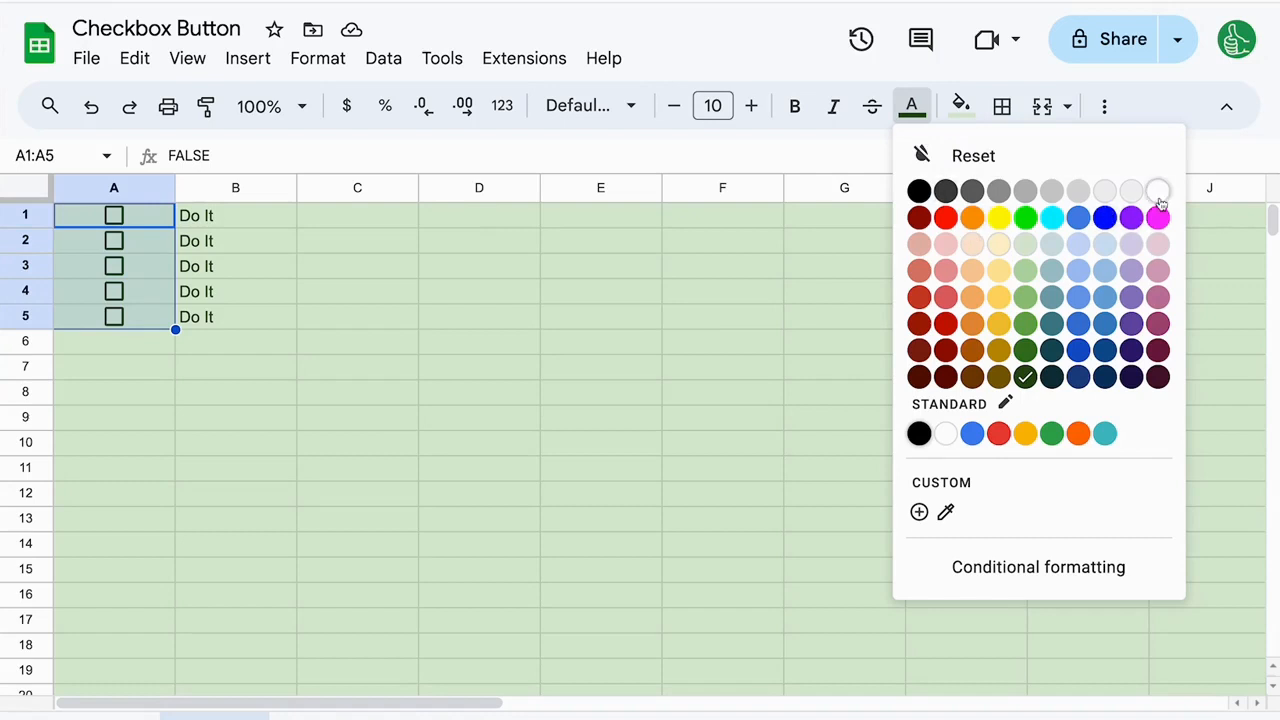
left_click(1157, 190)
left_click(962, 106)
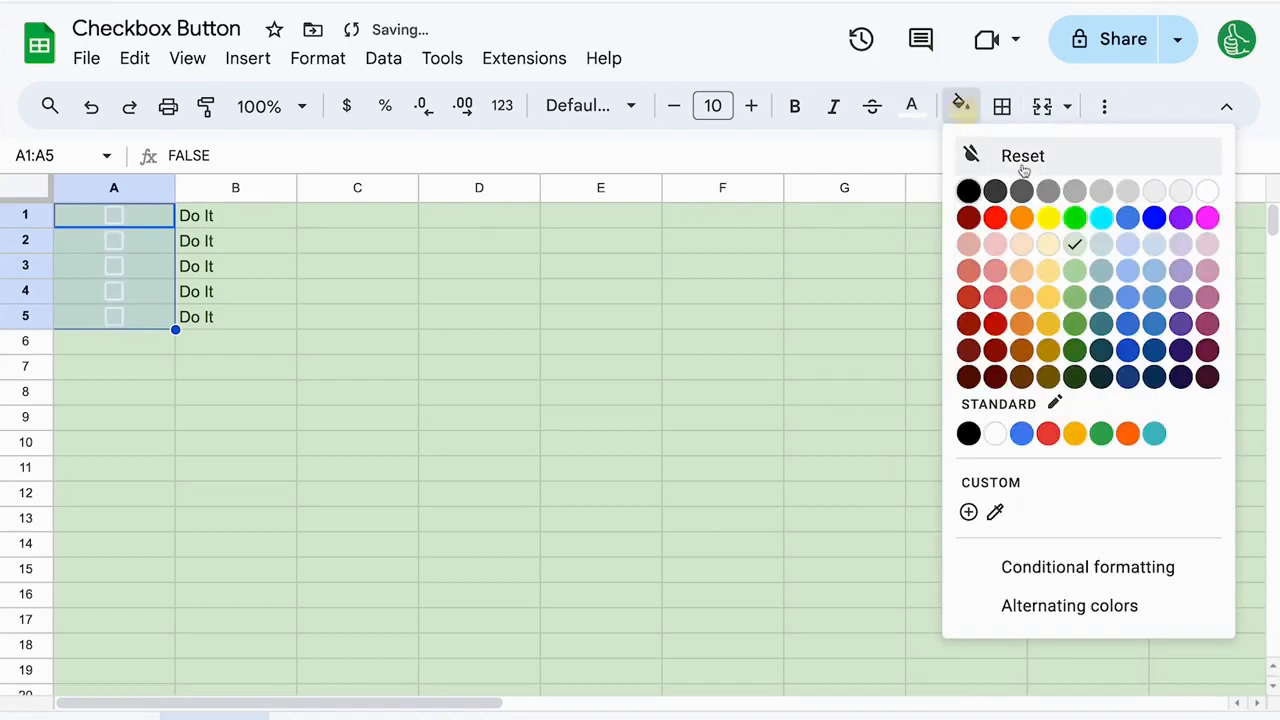
left_click(1078, 378)
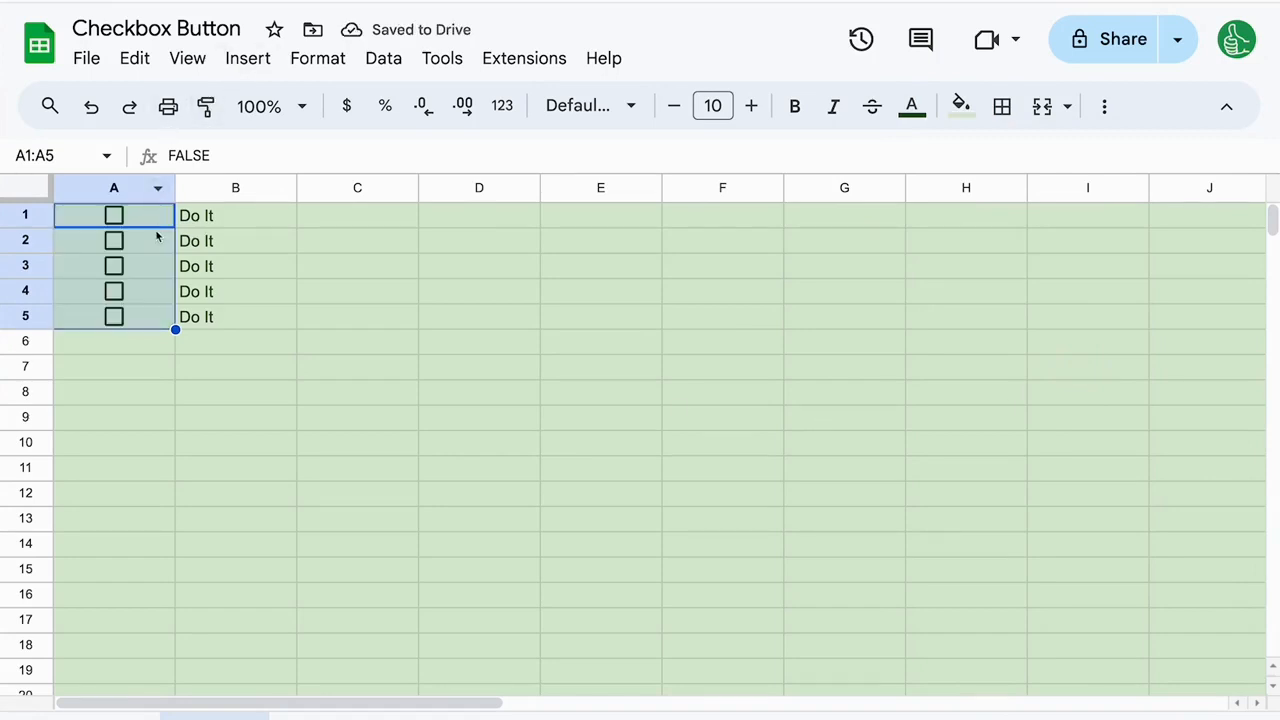
Open the checkbox data validation rule that applies to A1:A5 for editing.
right_click(157, 236)
scroll(300, 500, "down", 2)
mouse_move(240, 712)
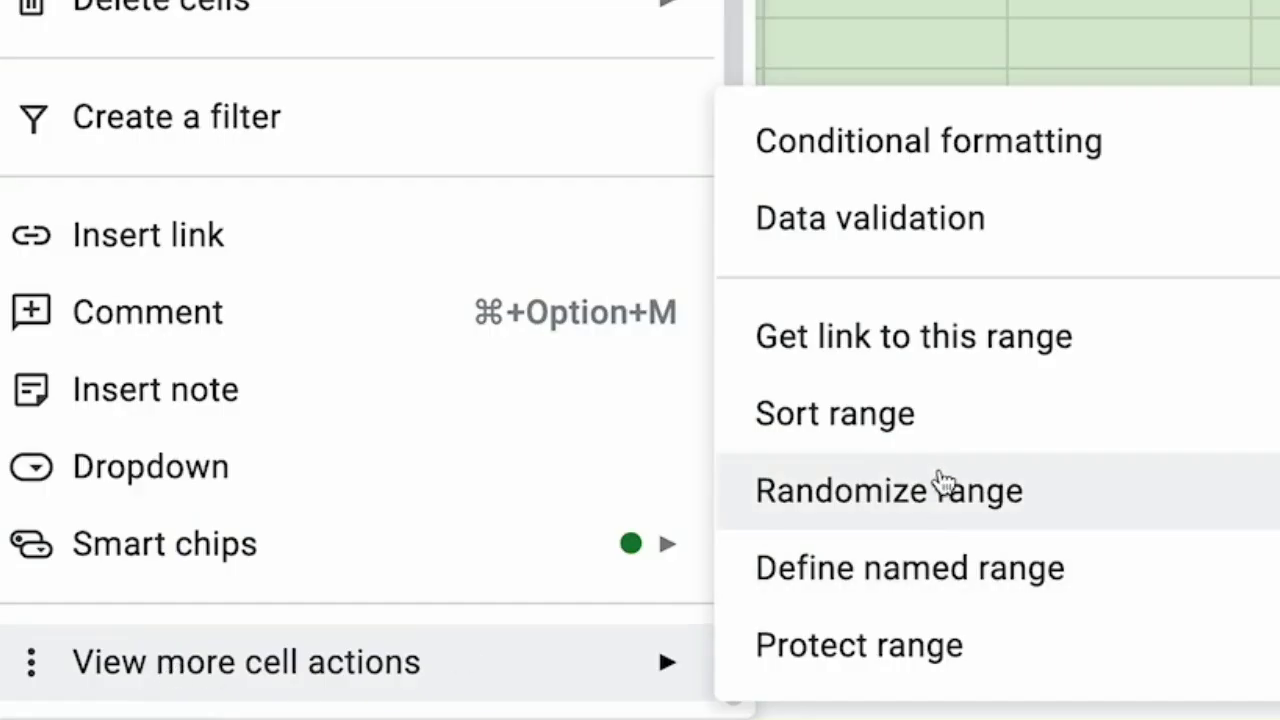
left_click(928, 218)
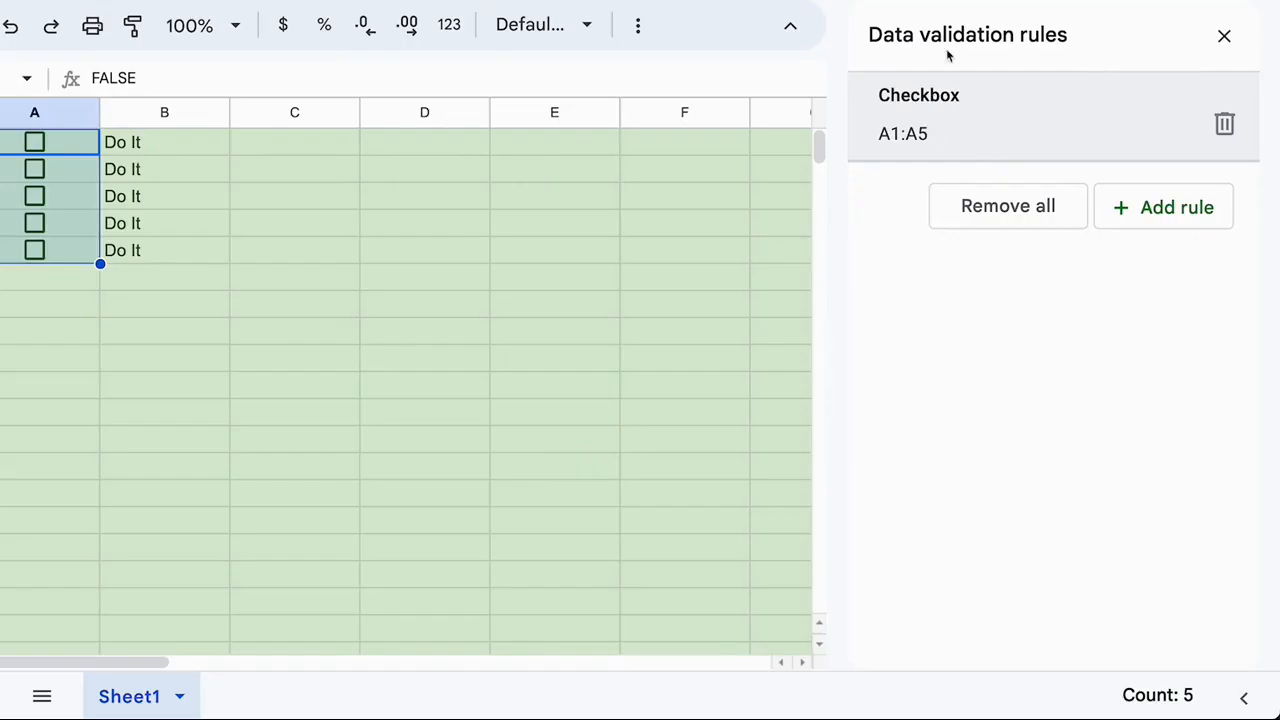
left_click(958, 115)
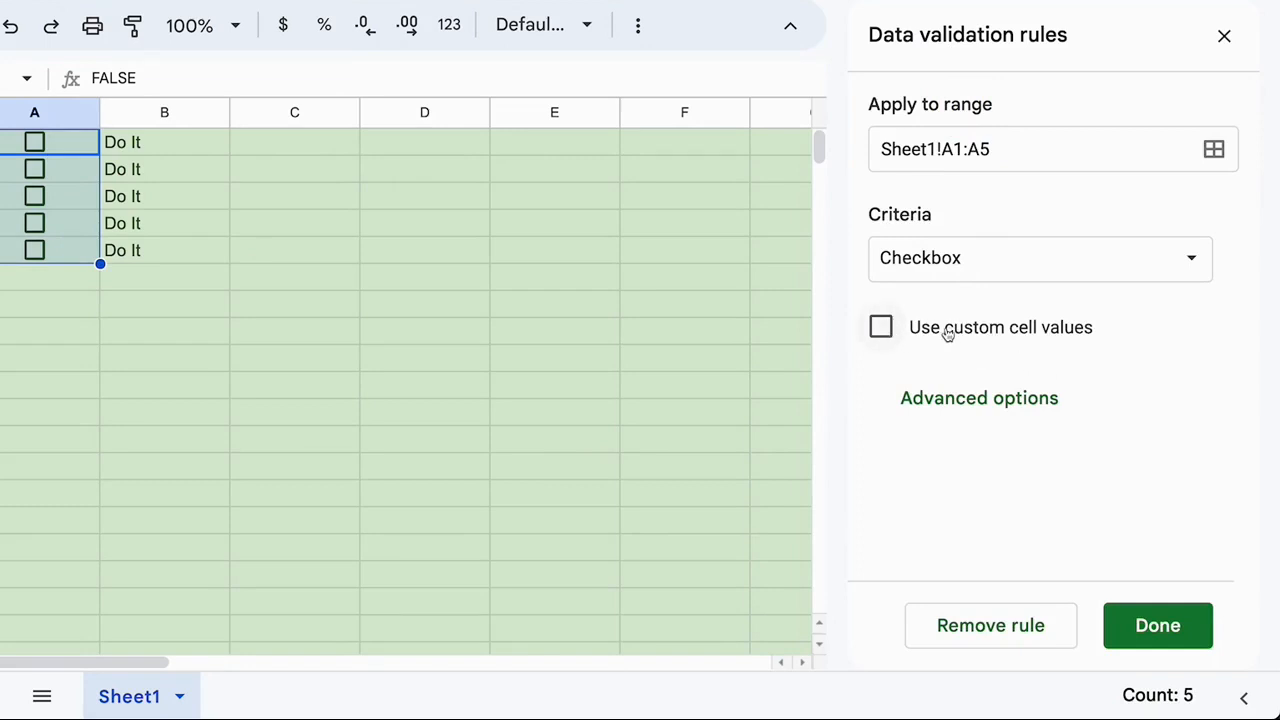
Enable custom cell values in the checkbox rule, with 1 for checked and 0 for unchecked.
left_click(879, 330)
left_click(1060, 386)
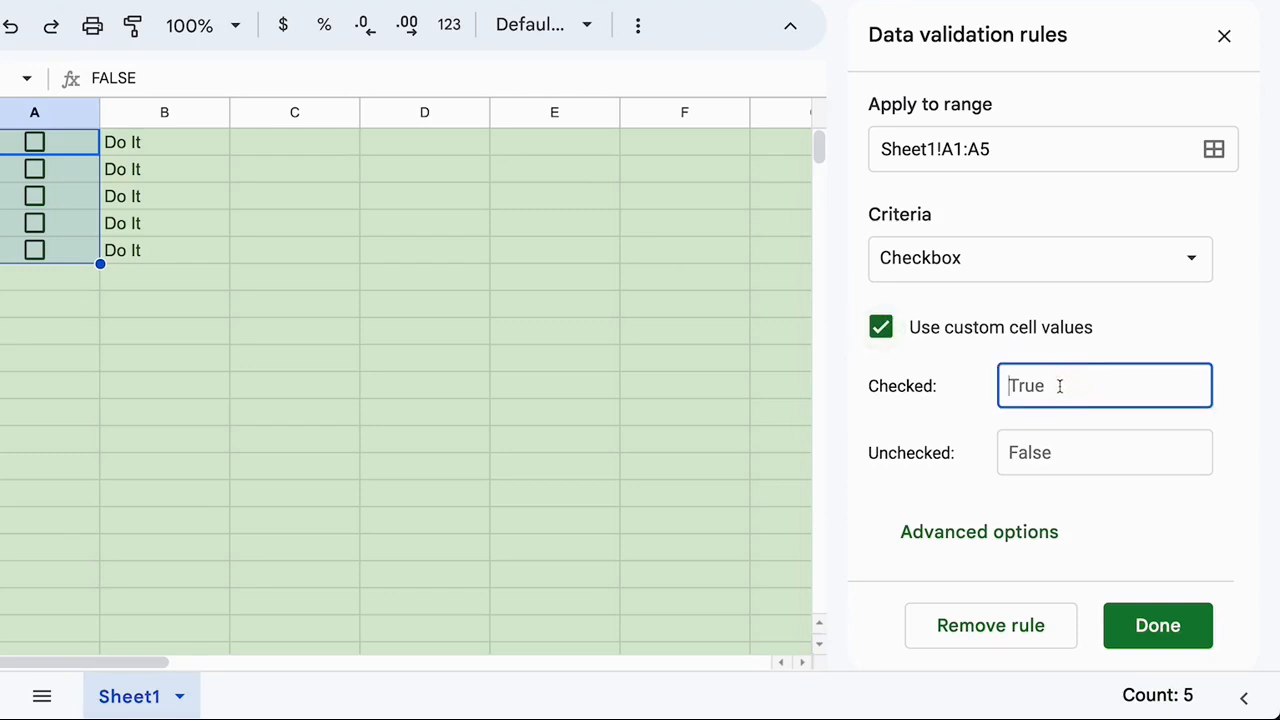
left_click(1057, 452)
left_click(1057, 384)
left_click(1054, 452)
left_click(1058, 389)
type("1")
key("Tab")
type("0")
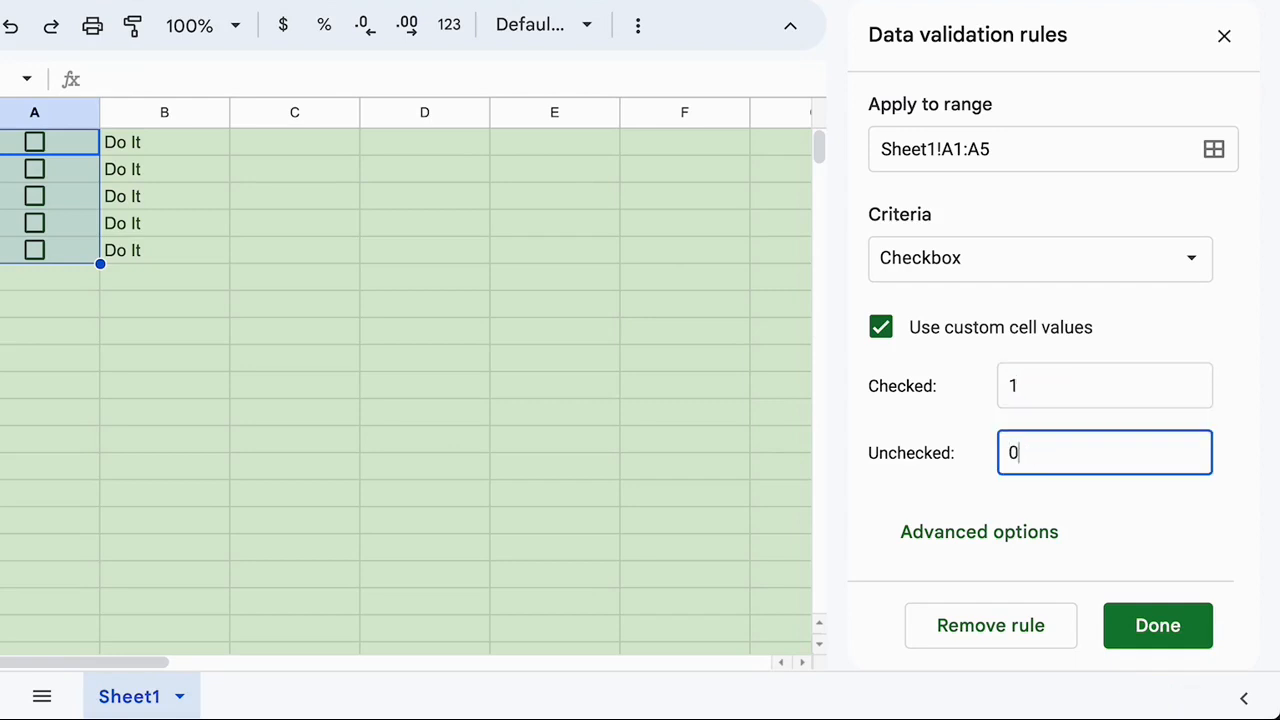
Inspect the underlying value of cell A1 and toggle its checkbox on and off.
left_click(125, 141)
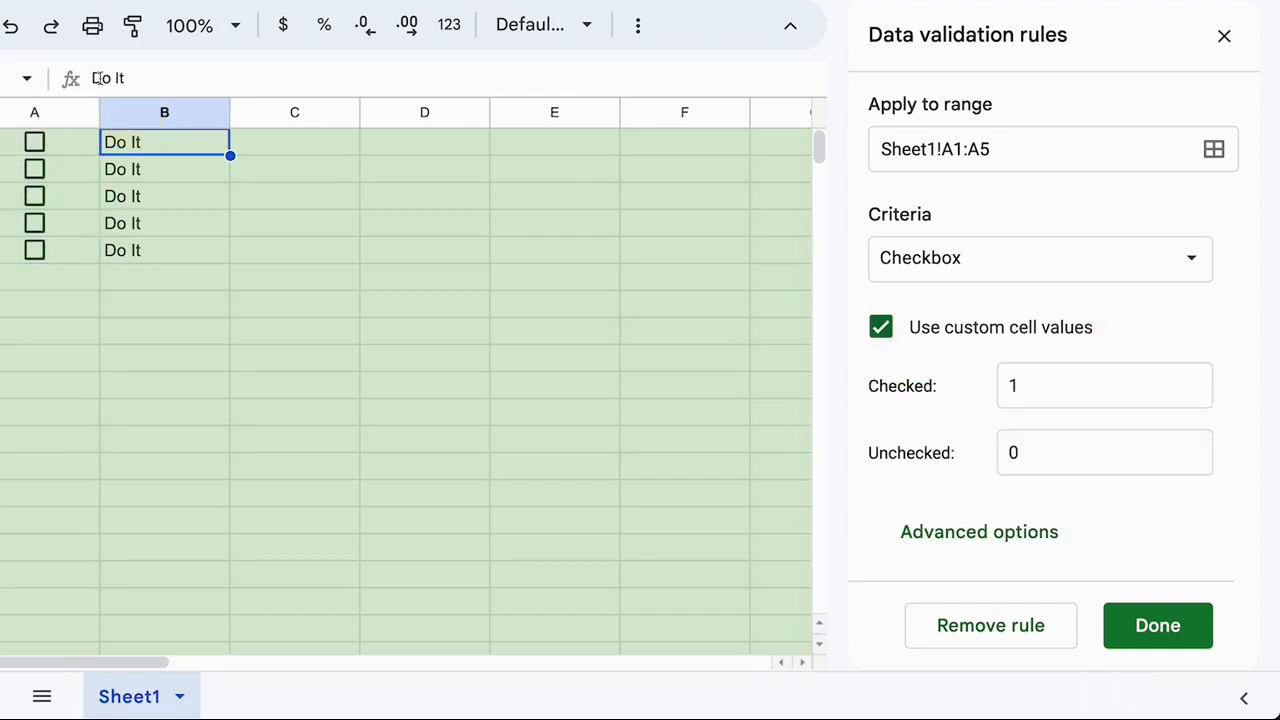
left_click(112, 78)
left_click(33, 147)
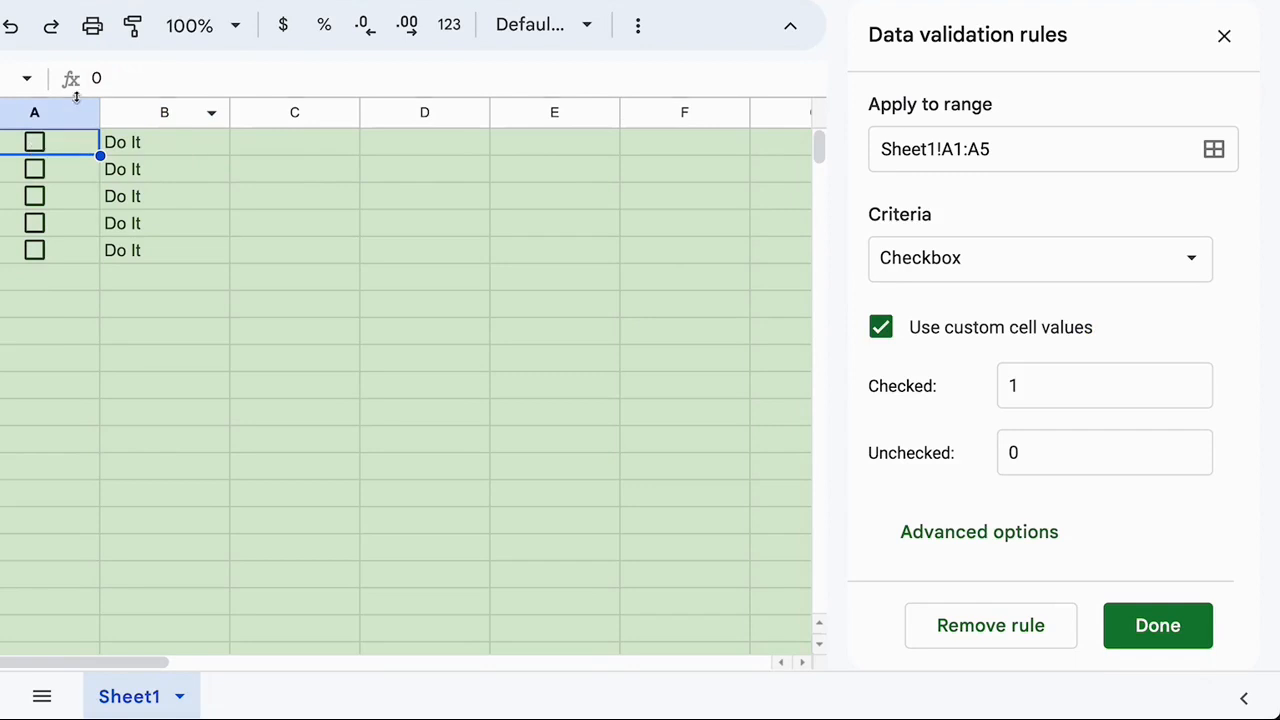
left_click(35, 143)
left_click(35, 145)
Change the checkbox rule's custom values to Approved for checked and Unapproved for unchecked.
left_click(1020, 386)
key("BackSpace")
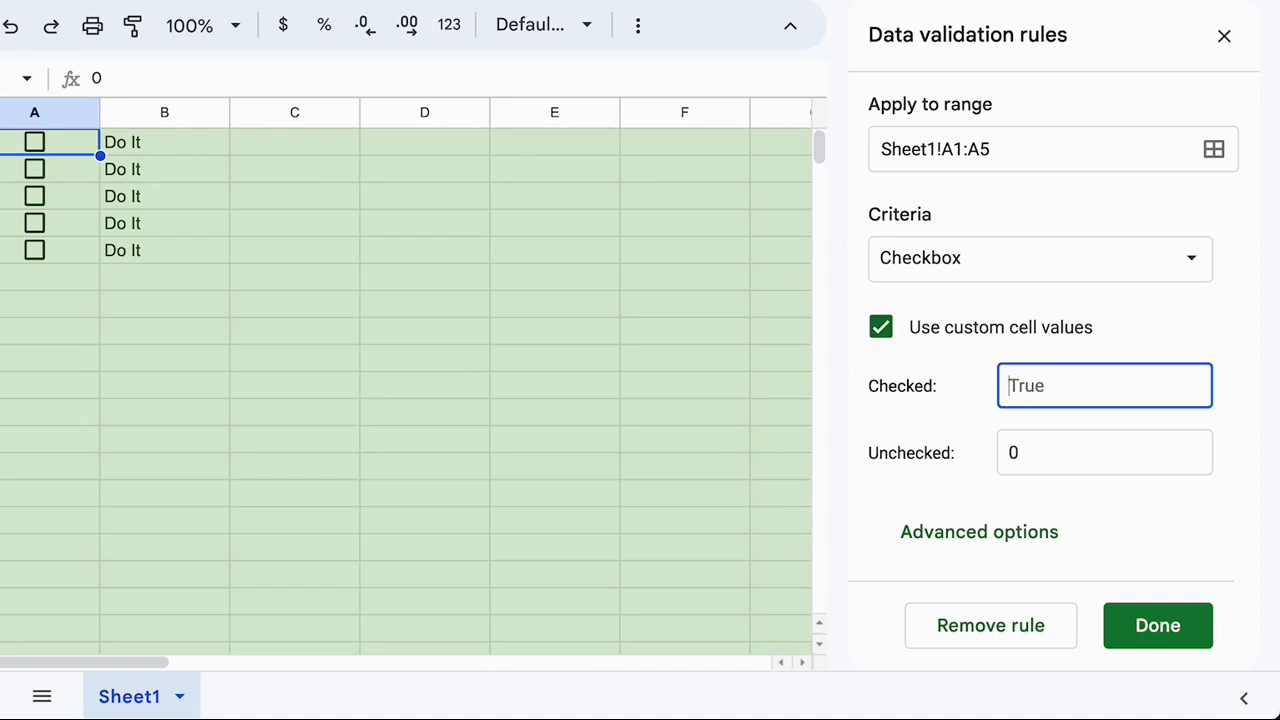
type("Approved")
left_click(1058, 438)
key("BackSpace")
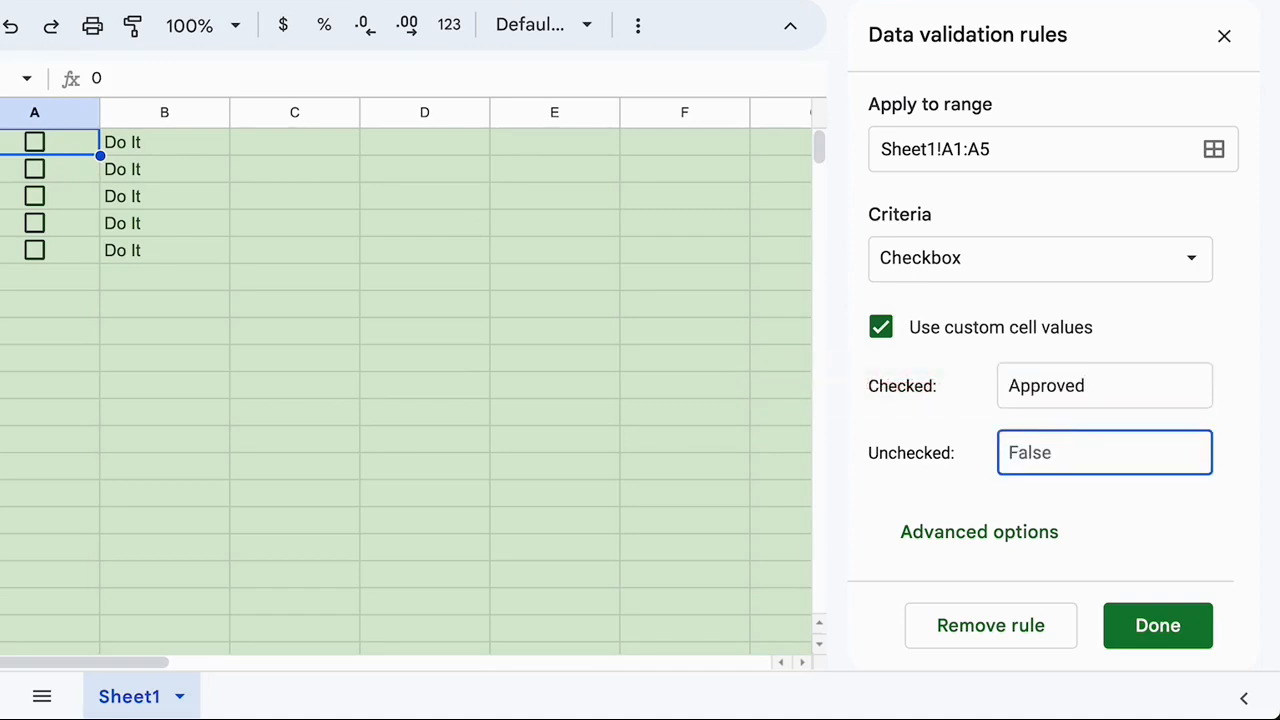
type("Unapproved")
Check the stored value of cell A1 and tick its checkbox to compare the checked value.
double_click(194, 80)
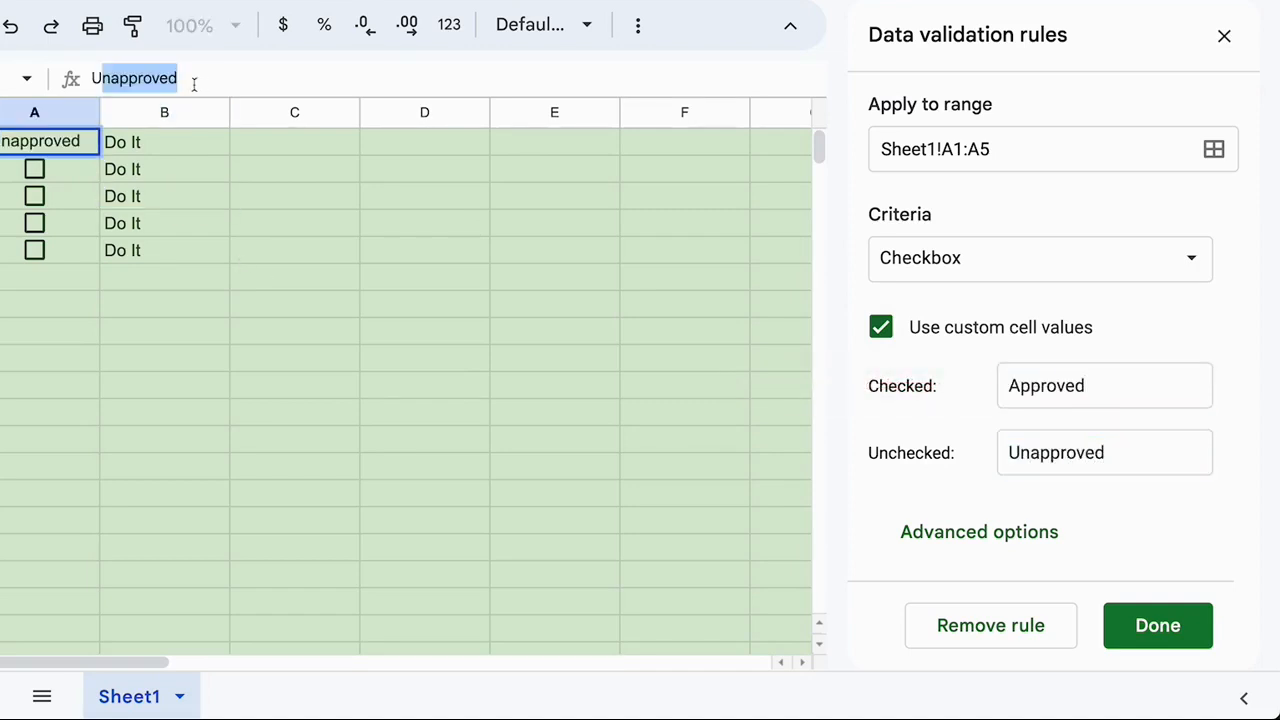
left_click_drag(194, 84, 57, 80)
left_click(69, 149)
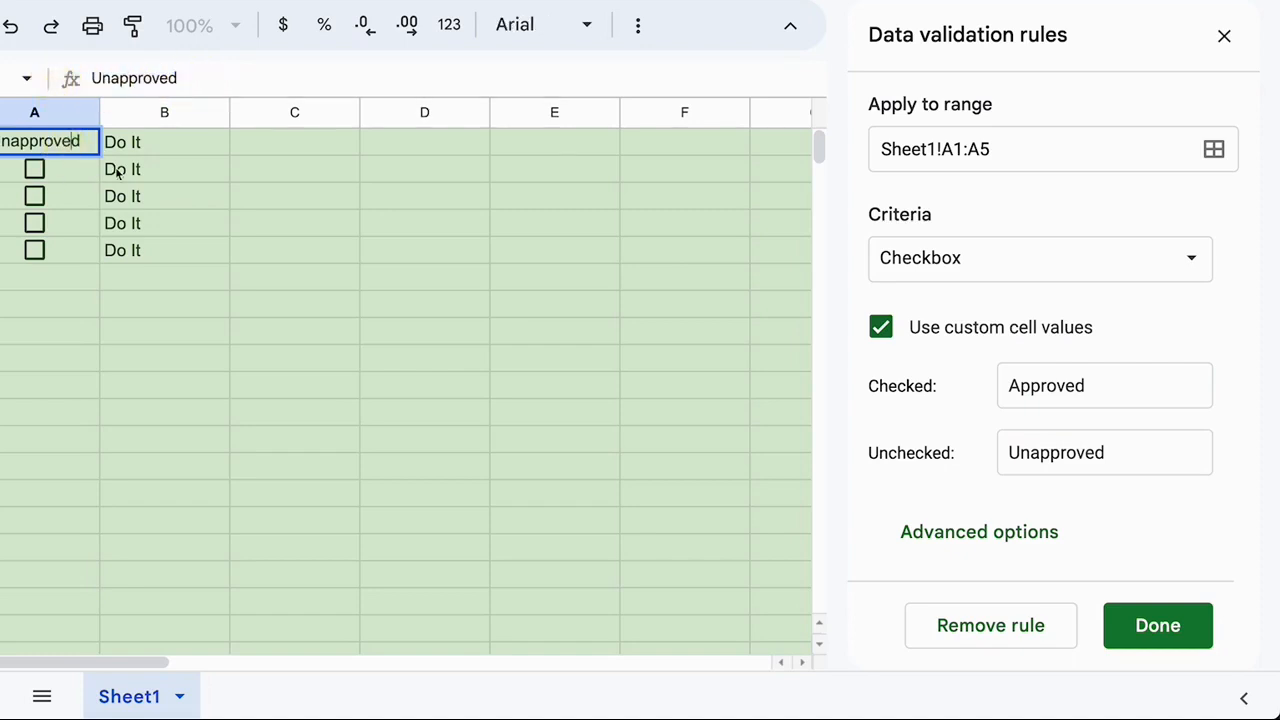
left_click(118, 172)
left_click(35, 145)
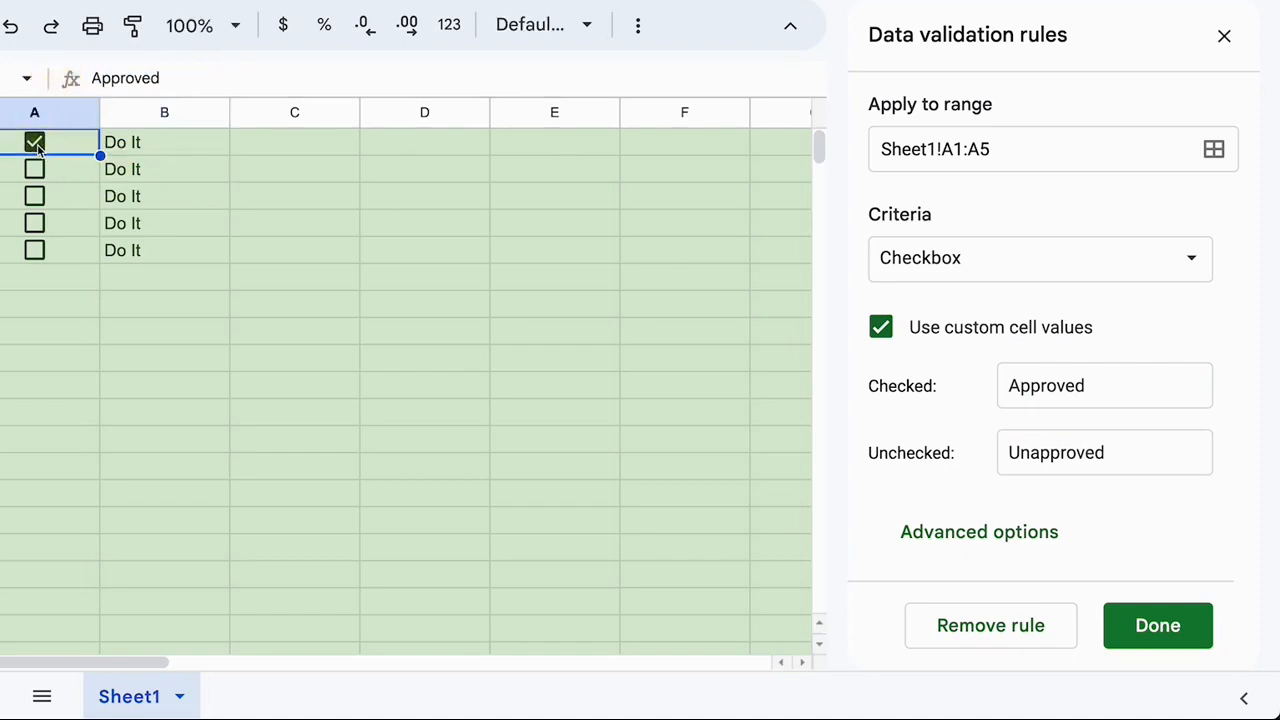
Enable help text for a selected cell and reject invalid input in the rule's advanced options, and close the validation rules.
left_click(1001, 527)
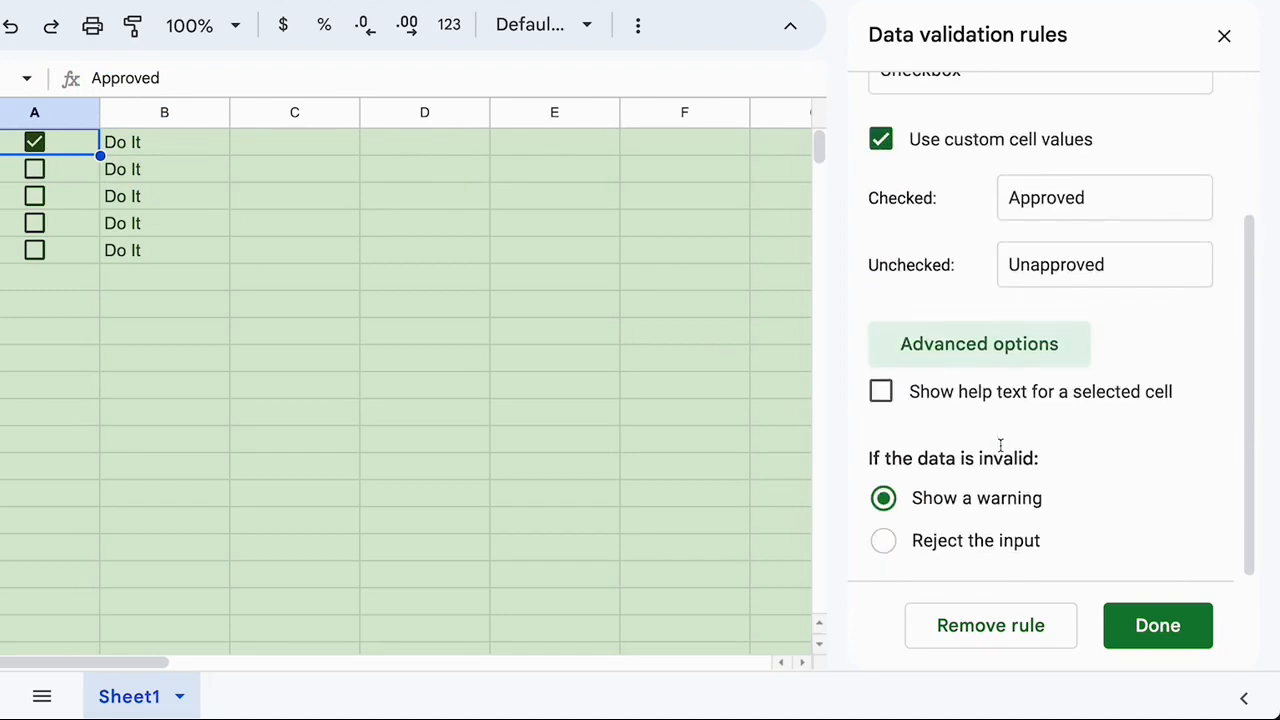
left_click(891, 402)
left_click(938, 450)
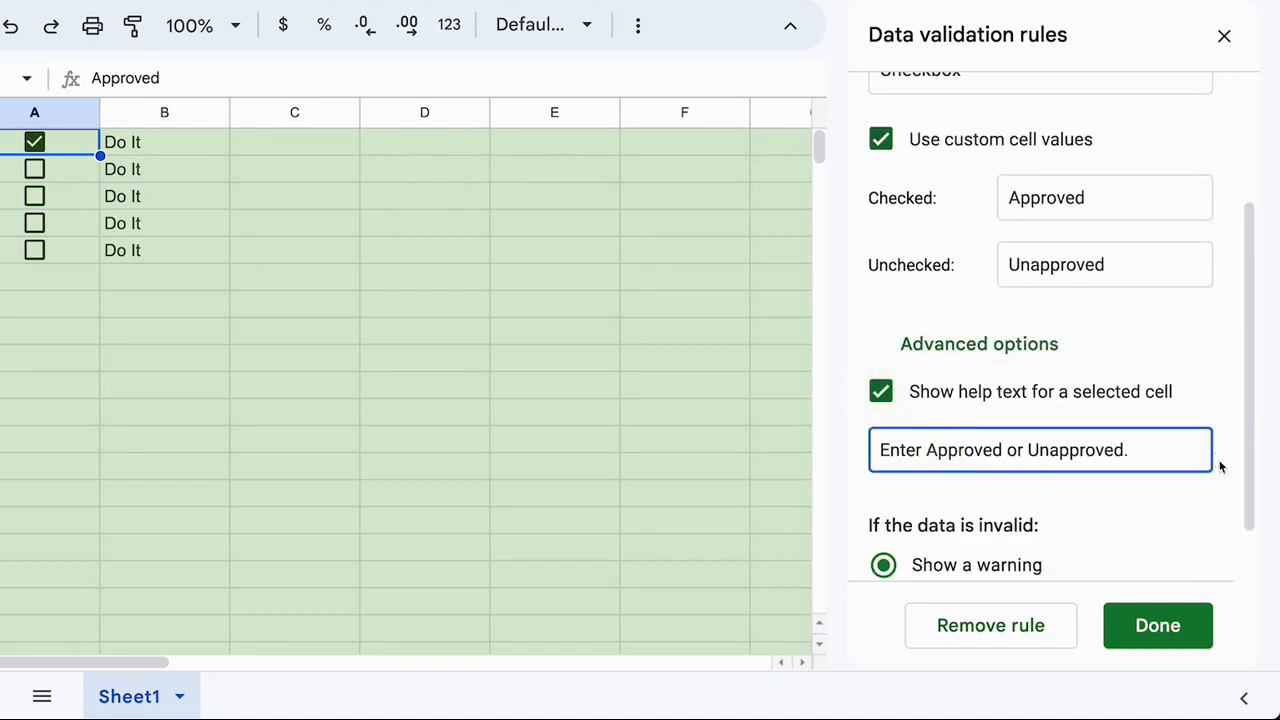
scroll(1219, 467, "down", 1)
left_click(885, 540)
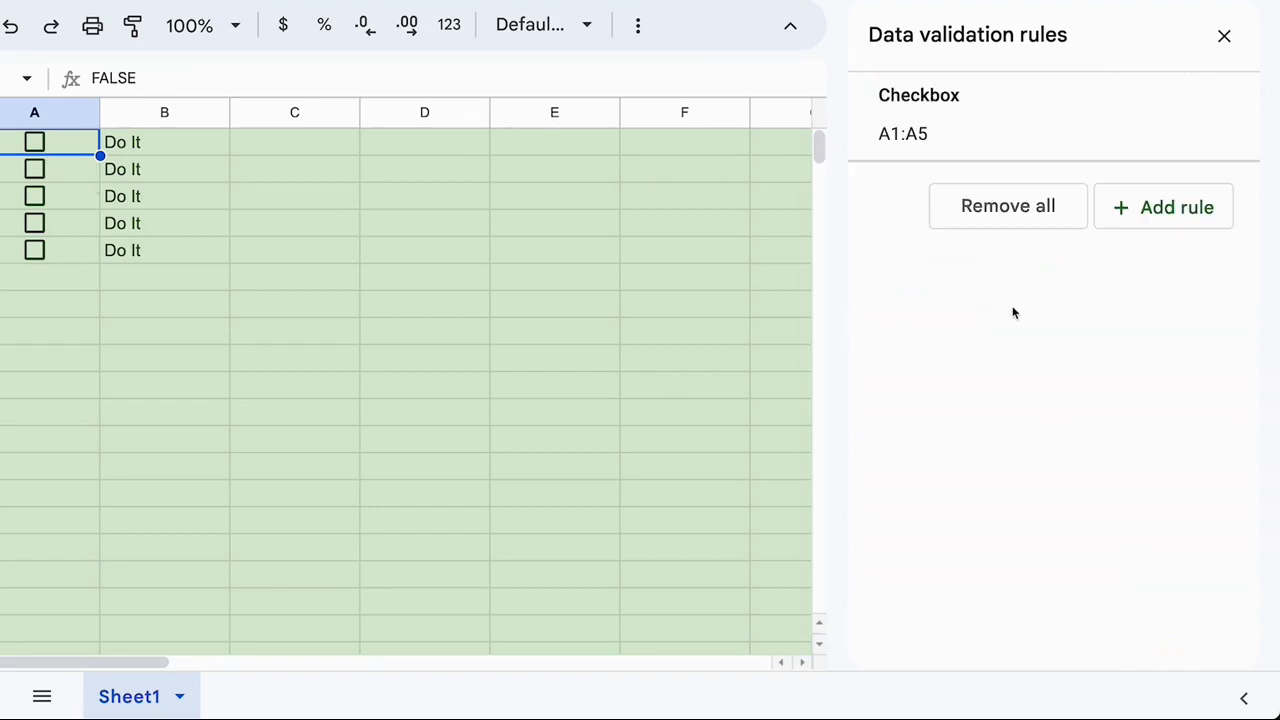
left_click(1224, 36)
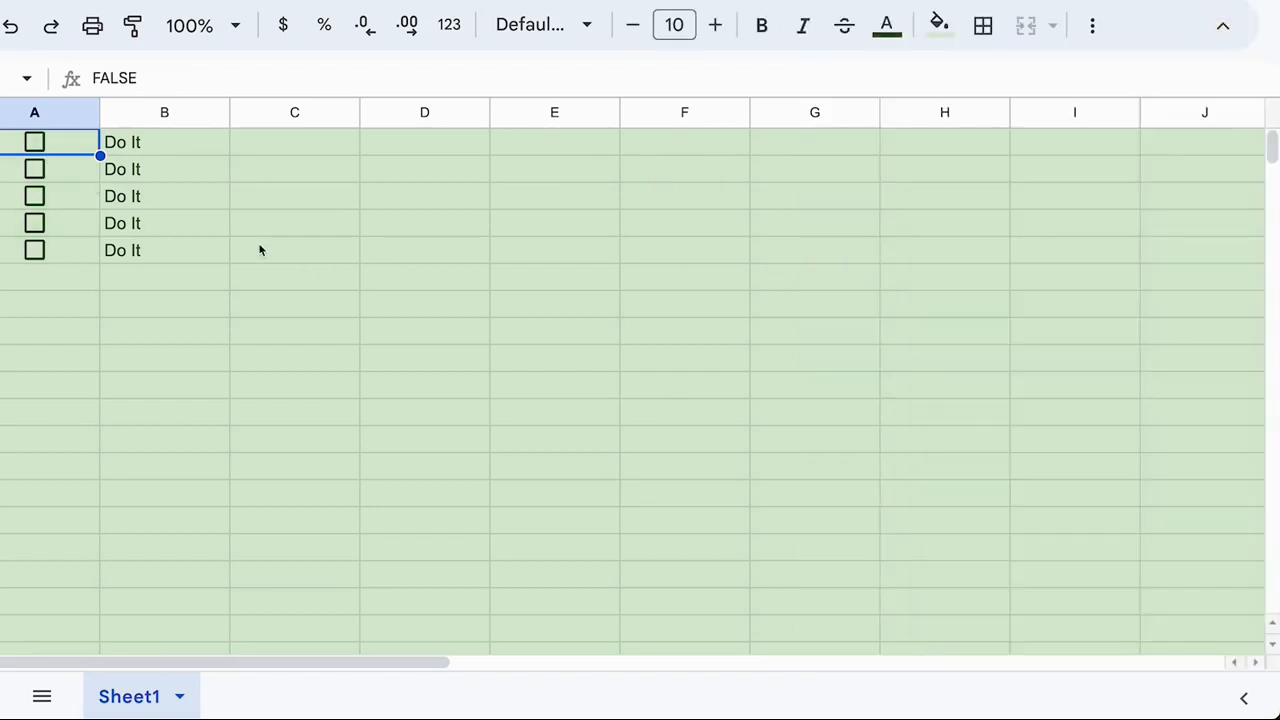
Increase the height of row 1 and enlarge the checkbox in A1 to font size 18.
left_click(258, 248)
left_click(62, 149)
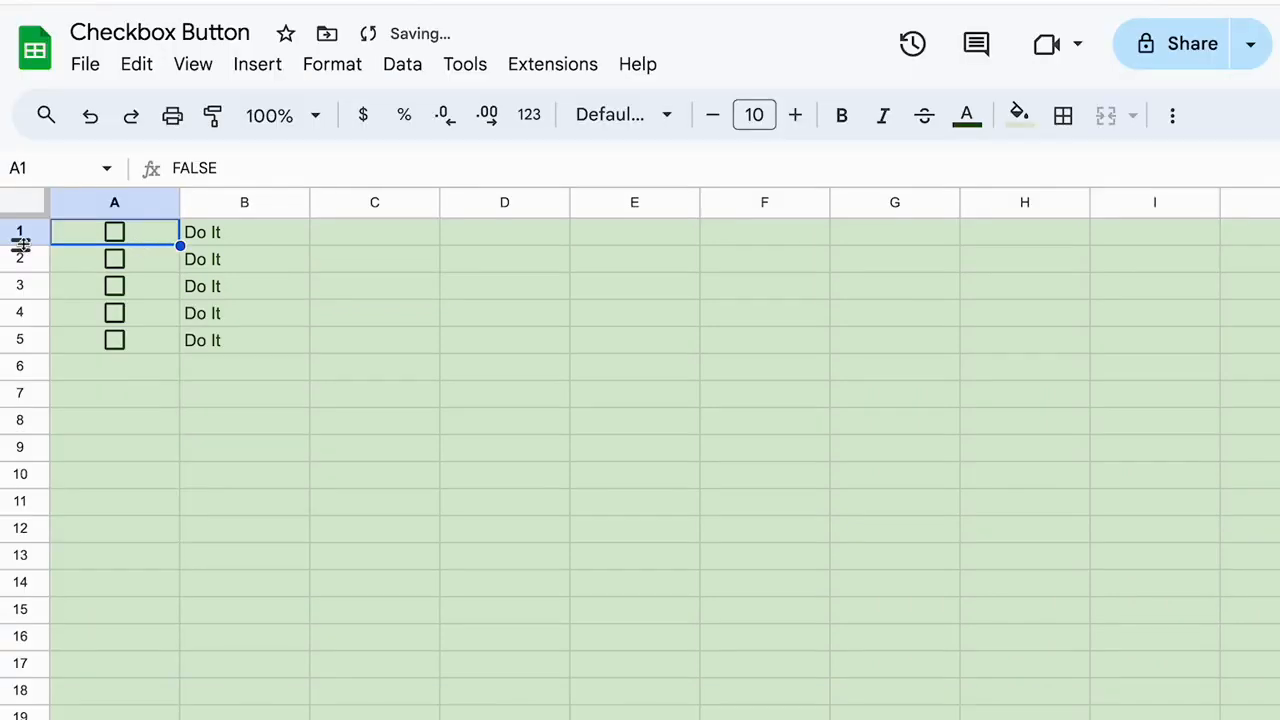
left_click_drag(20, 242, 20, 320)
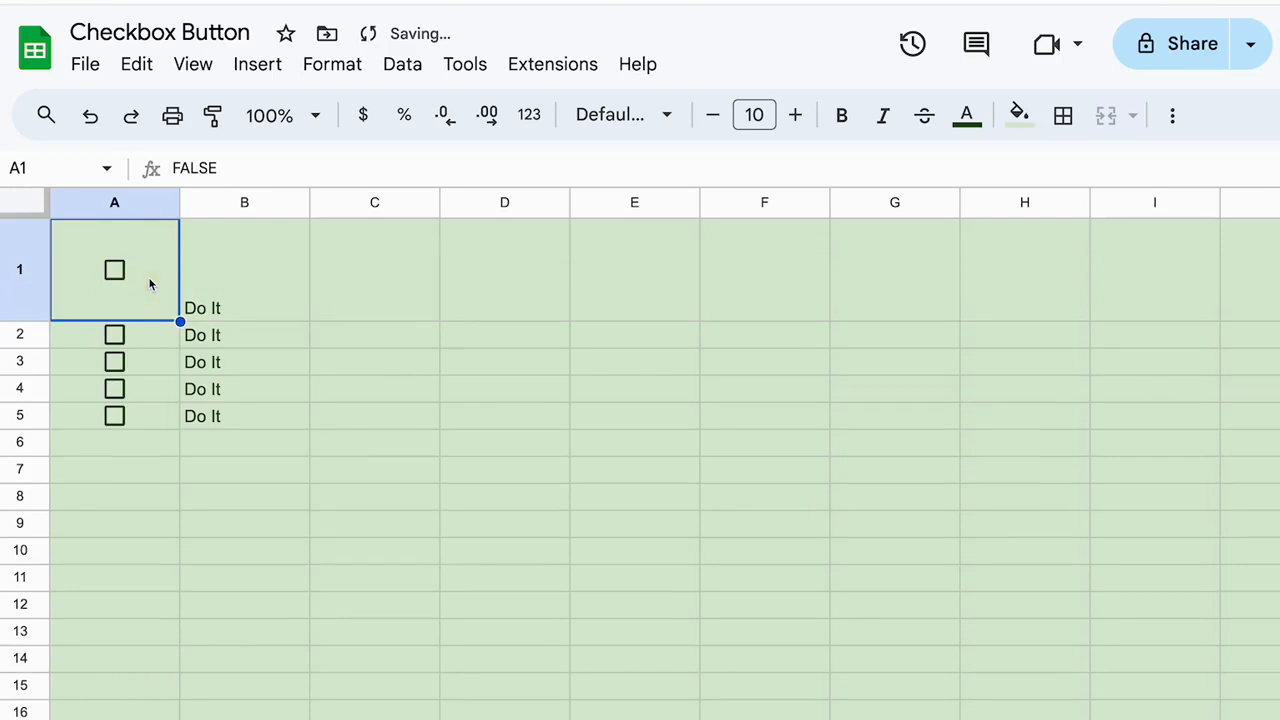
left_click(793, 116)
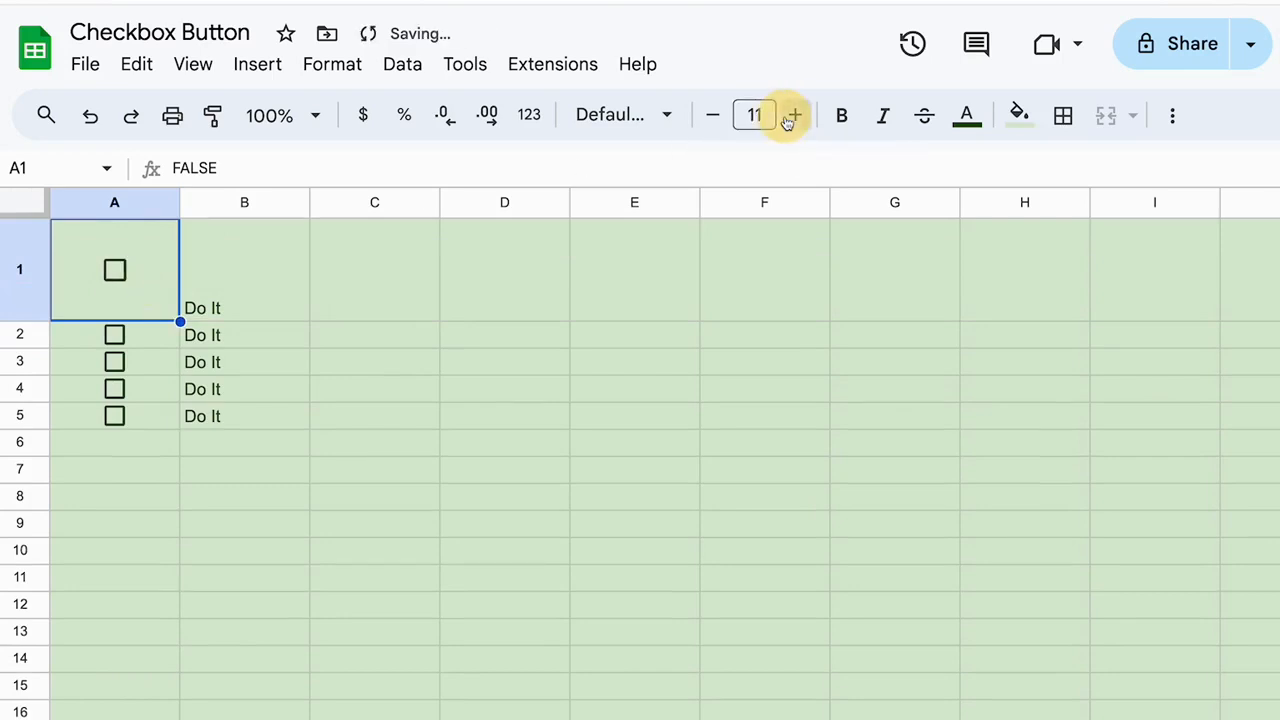
left_click(793, 116)
left_click(793, 116)
left_click(793, 116)
left_click(793, 116)
left_click(793, 116)
left_click(793, 116)
left_click(793, 116)
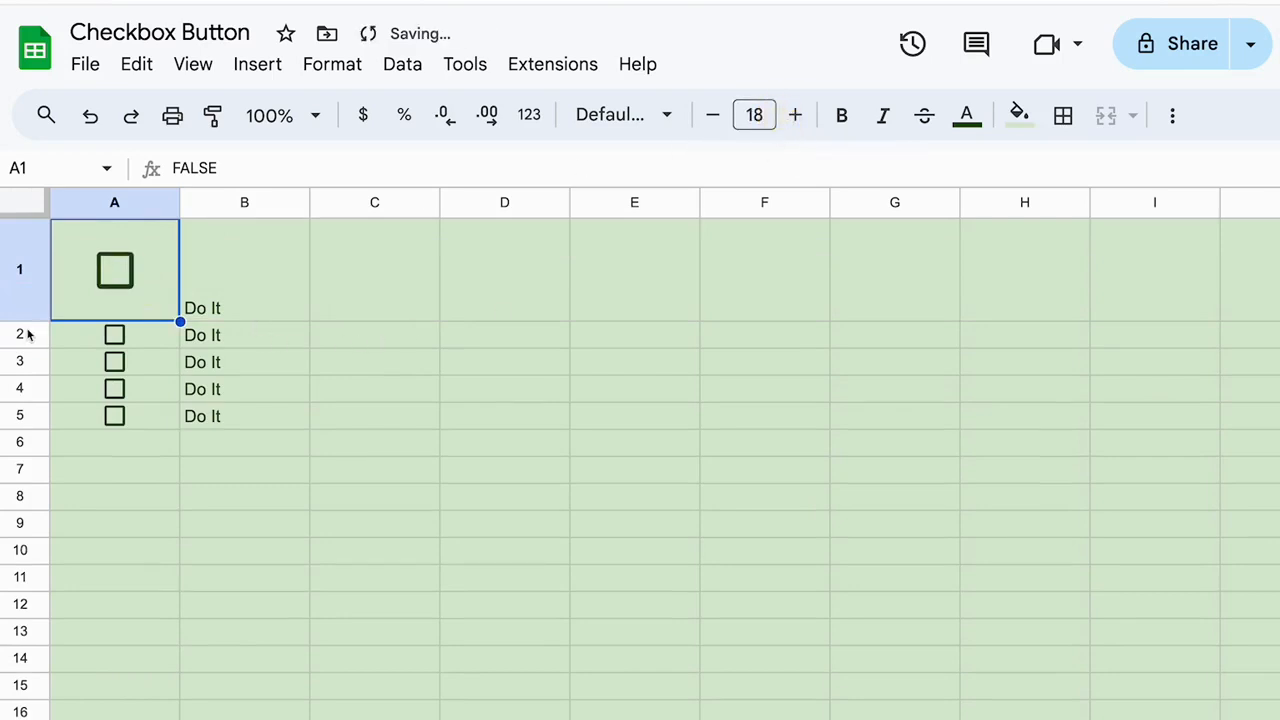
Shrink row 1 to fit the enlarged checkbox and toggle the A1 checkbox on and off.
left_click_drag(22, 321, 226, 260)
left_click(124, 246)
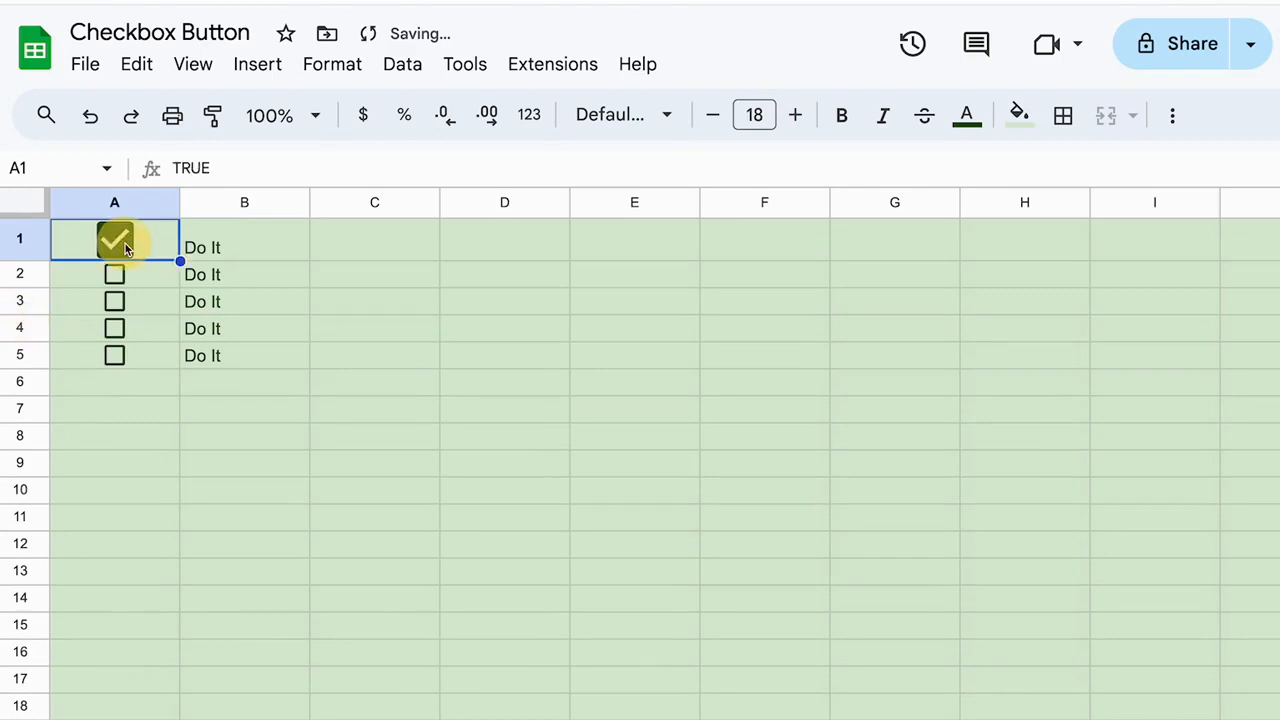
left_click(124, 246)
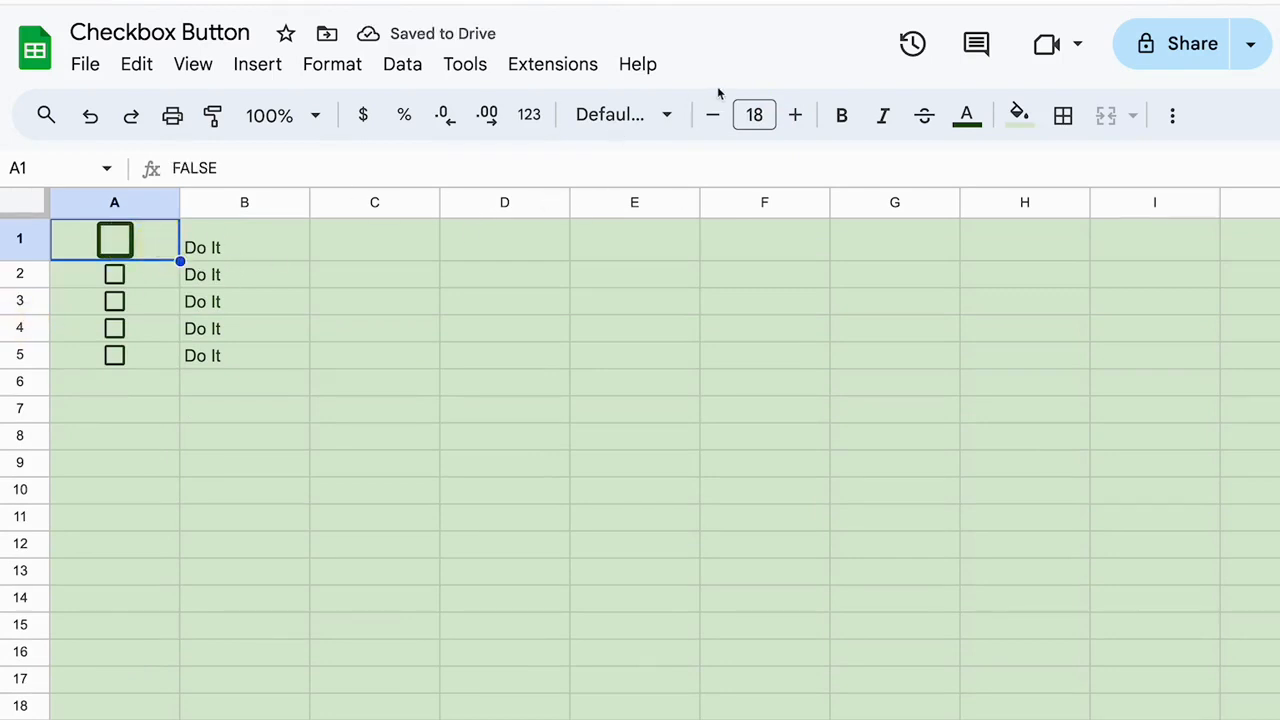
Set the font size of the checkbox in A1 to 200.
left_click(754, 115)
key("BackSpace")
type("200")
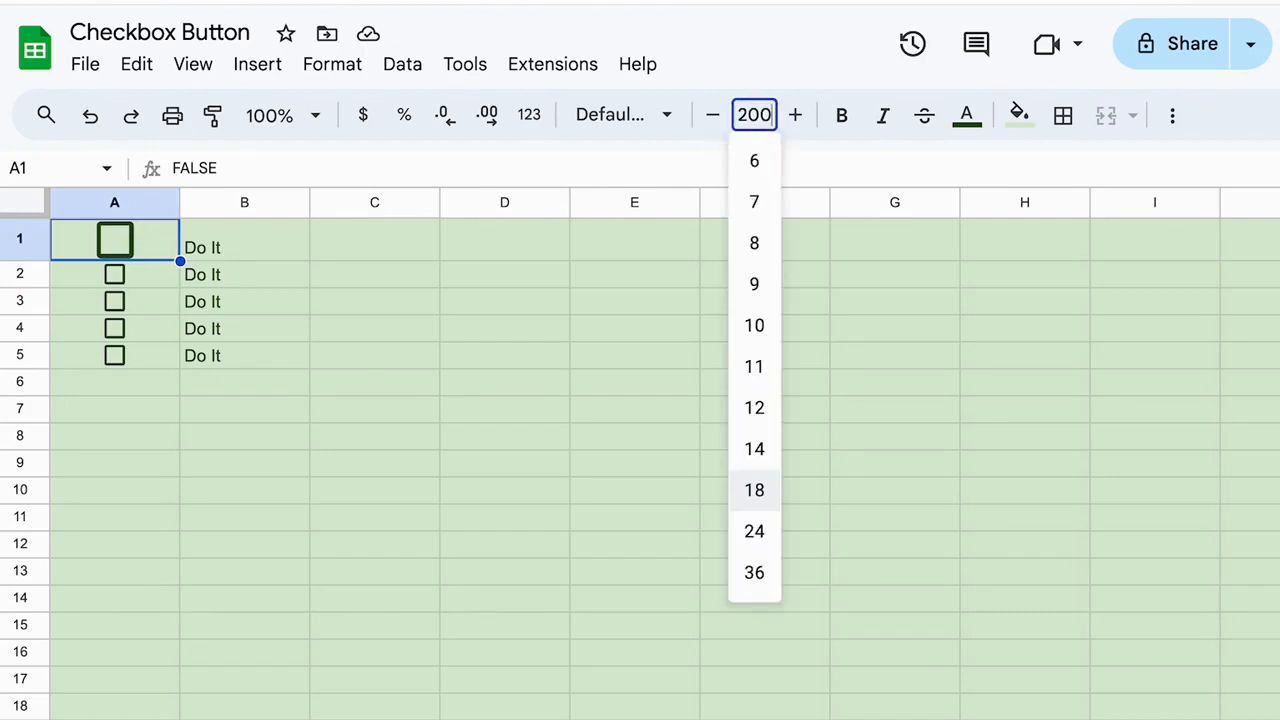
key("Return")
Reduce row 1's height to about 51 pixels and tick the oversized checkbox in A1.
left_click(248, 325)
left_click_drag(22, 636, 23, 285)
left_click(84, 270)
left_click(100, 268)
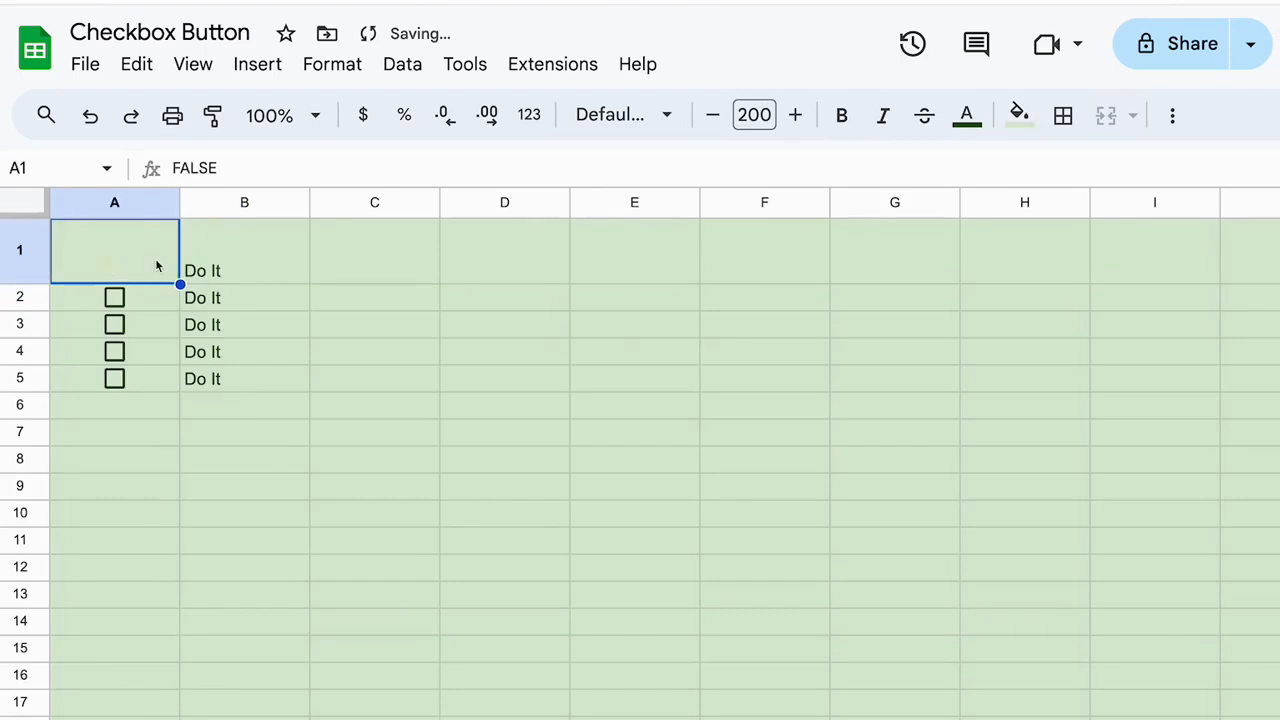
left_click(118, 262)
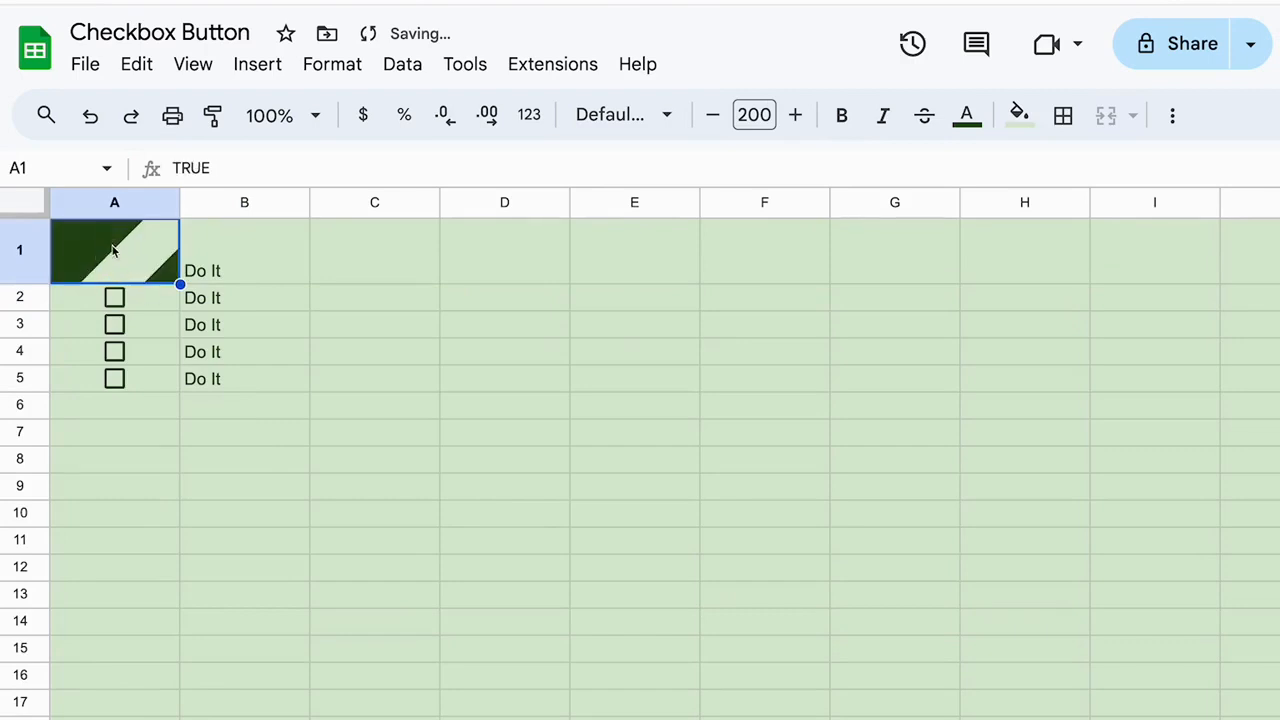
Resize row 1 to a height of 21 pixels.
left_click(126, 540)
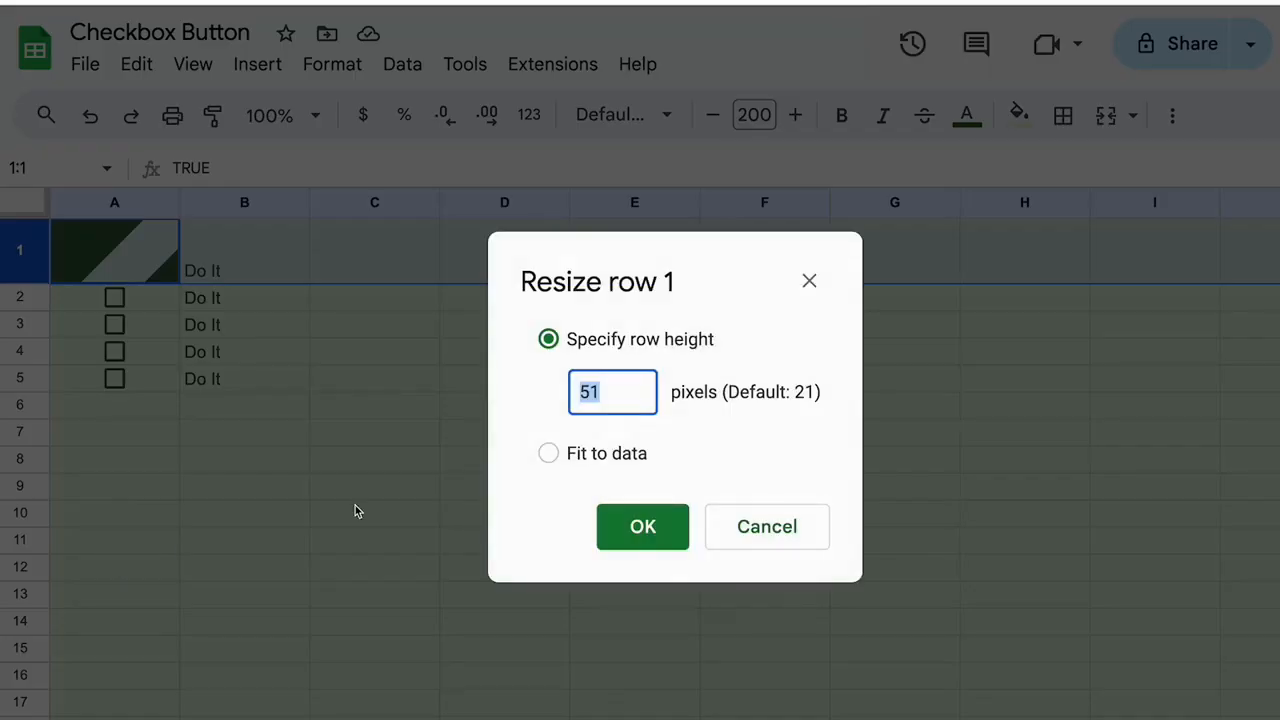
type("21")
key("Return")
Resize column A to a width of 21 pixels.
left_click(131, 205)
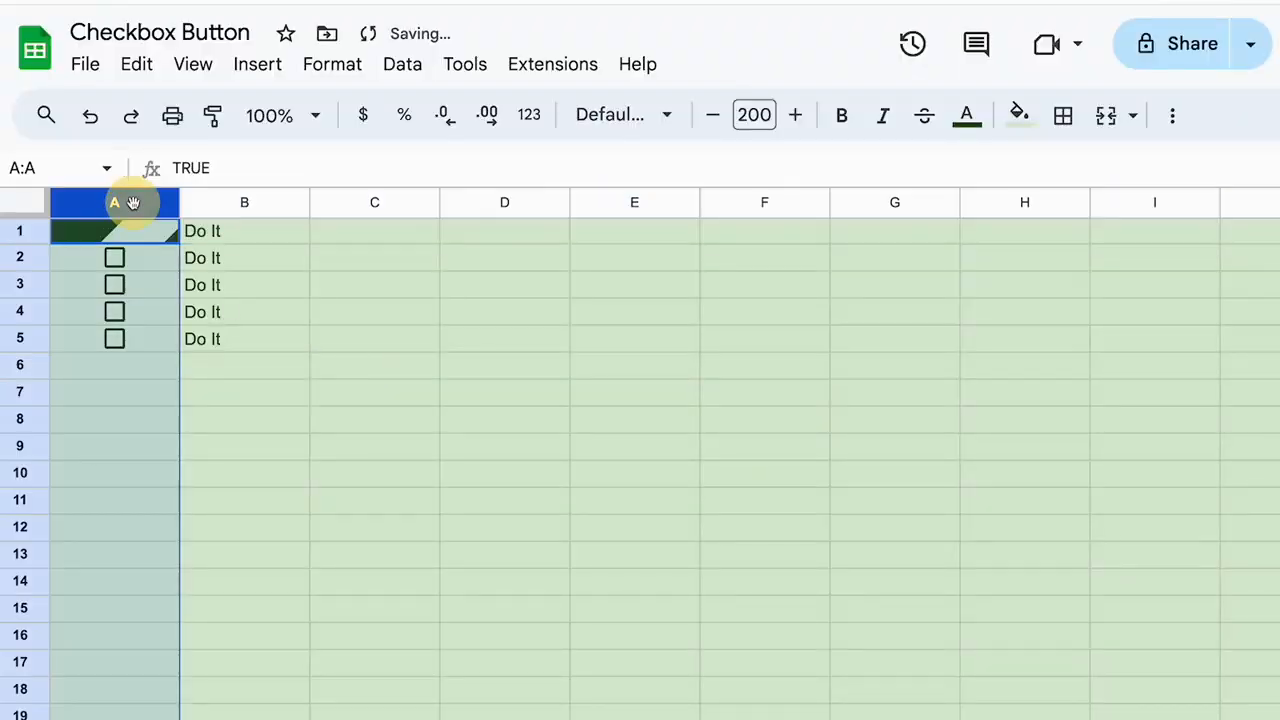
right_click(133, 203)
left_click(237, 529)
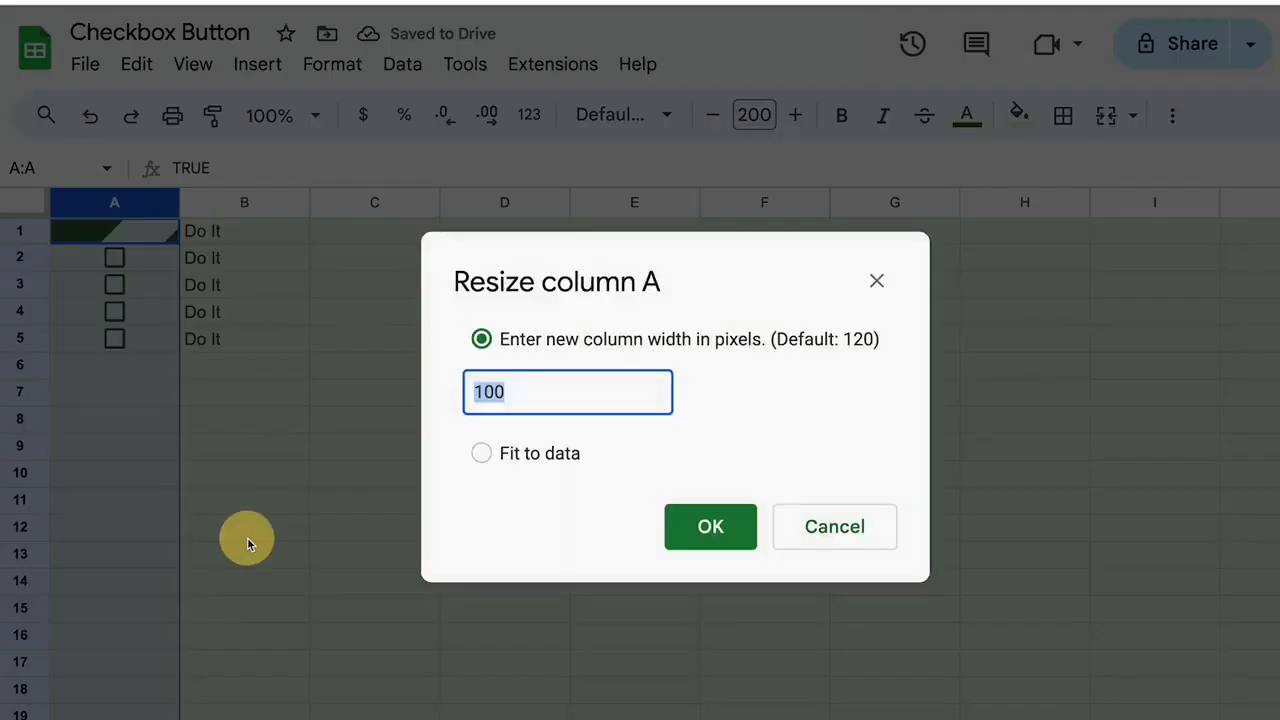
type("21")
key("Return")
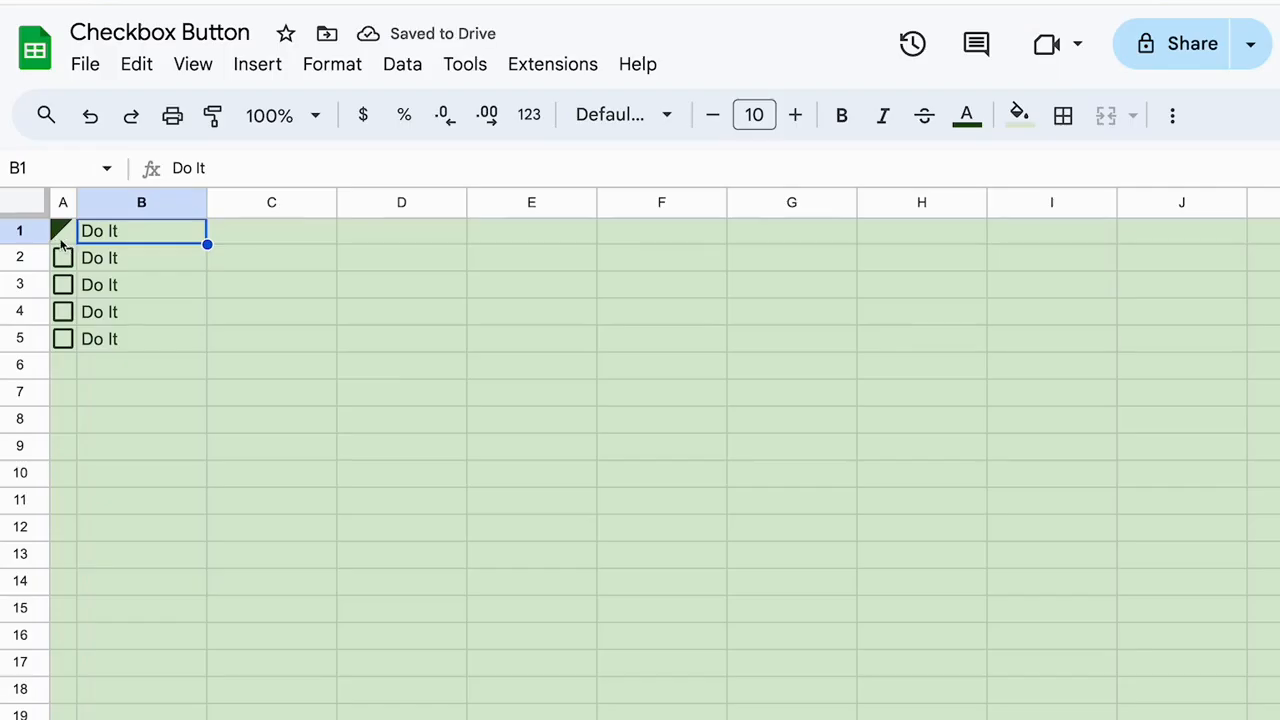
Toggle the oversized checkbox in A1 and the normal one in A2, leaving A2 ticked and A1 unticked.
left_click(62, 240)
left_click(62, 240)
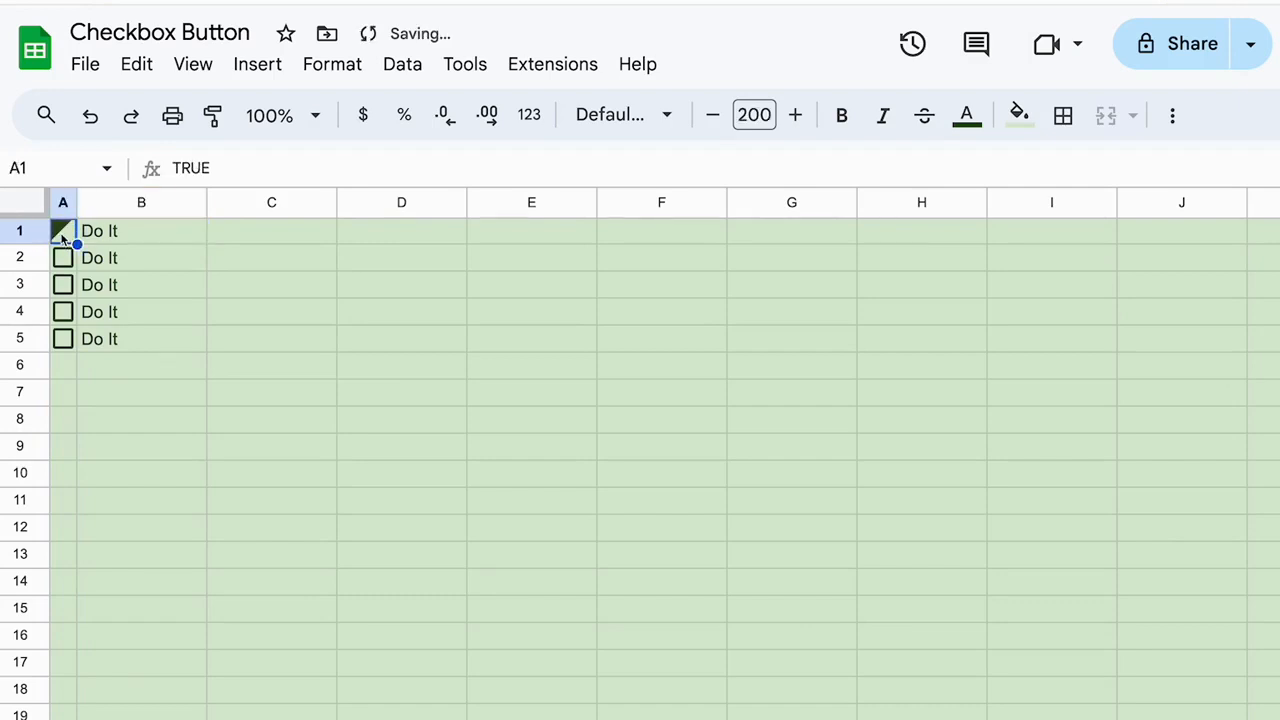
left_click(63, 238)
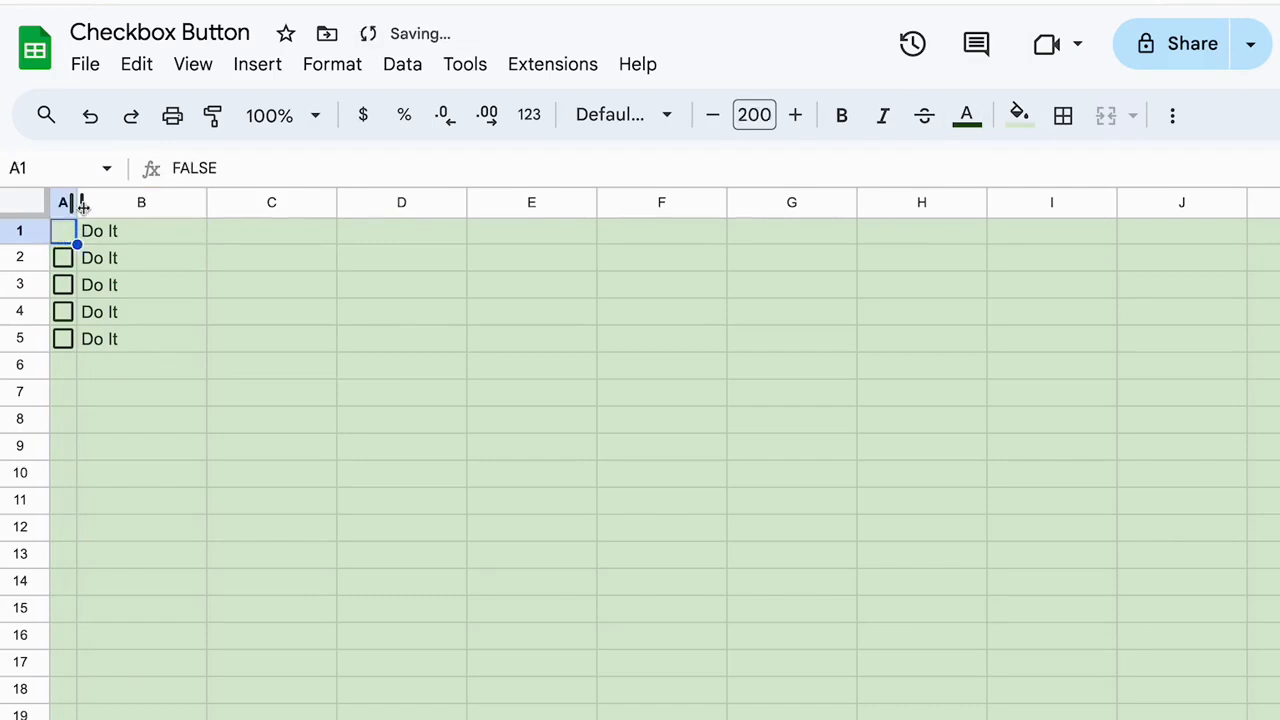
left_click(64, 258)
left_click(64, 258)
left_click(66, 236)
left_click(66, 236)
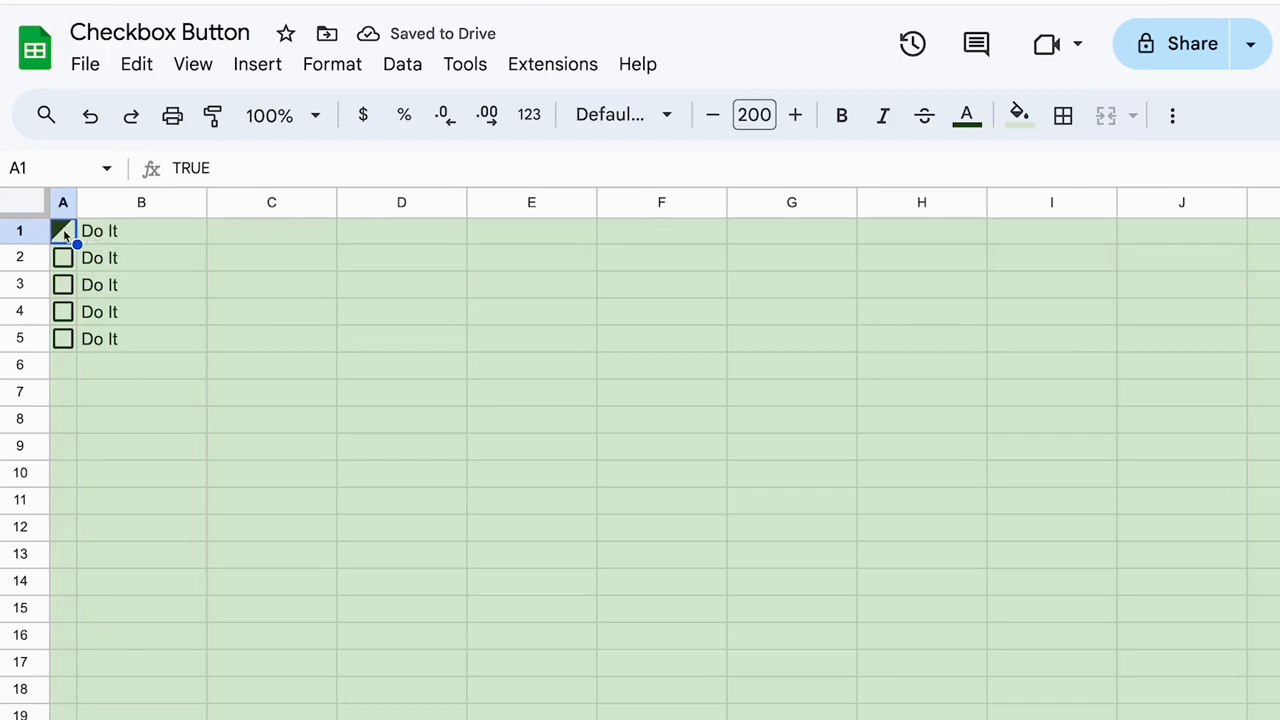
left_click(64, 258)
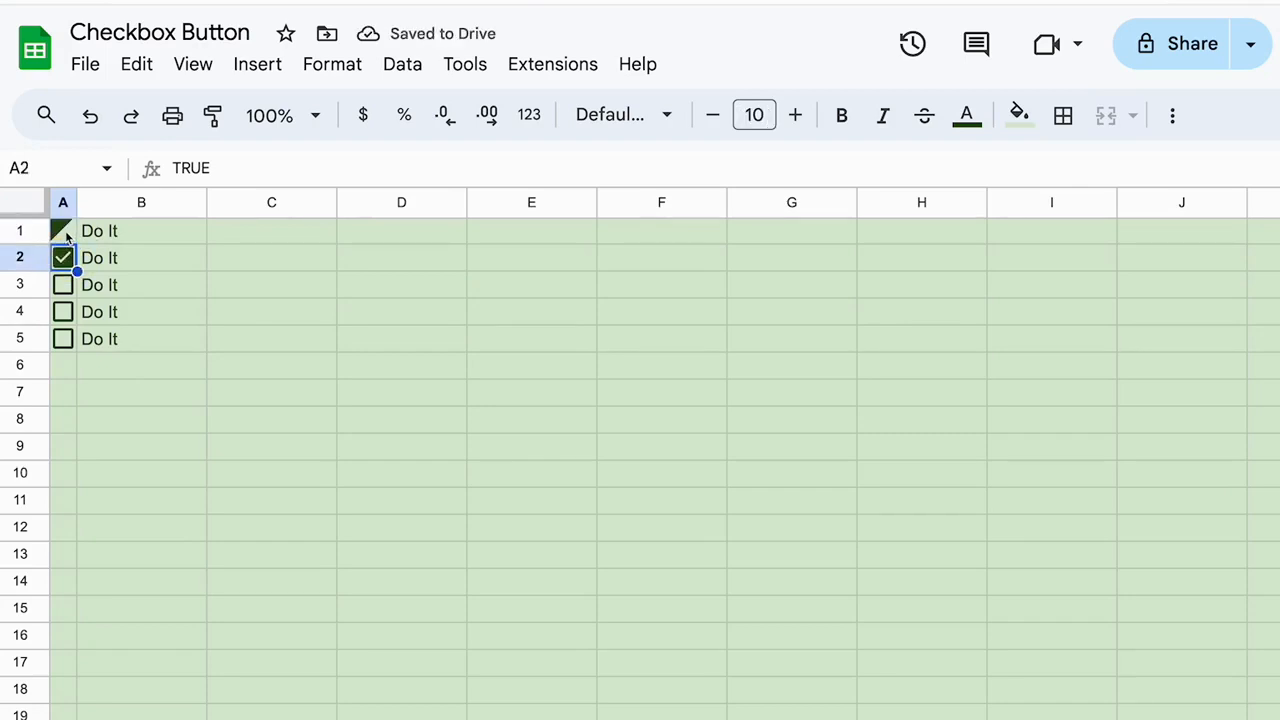
left_click(64, 232)
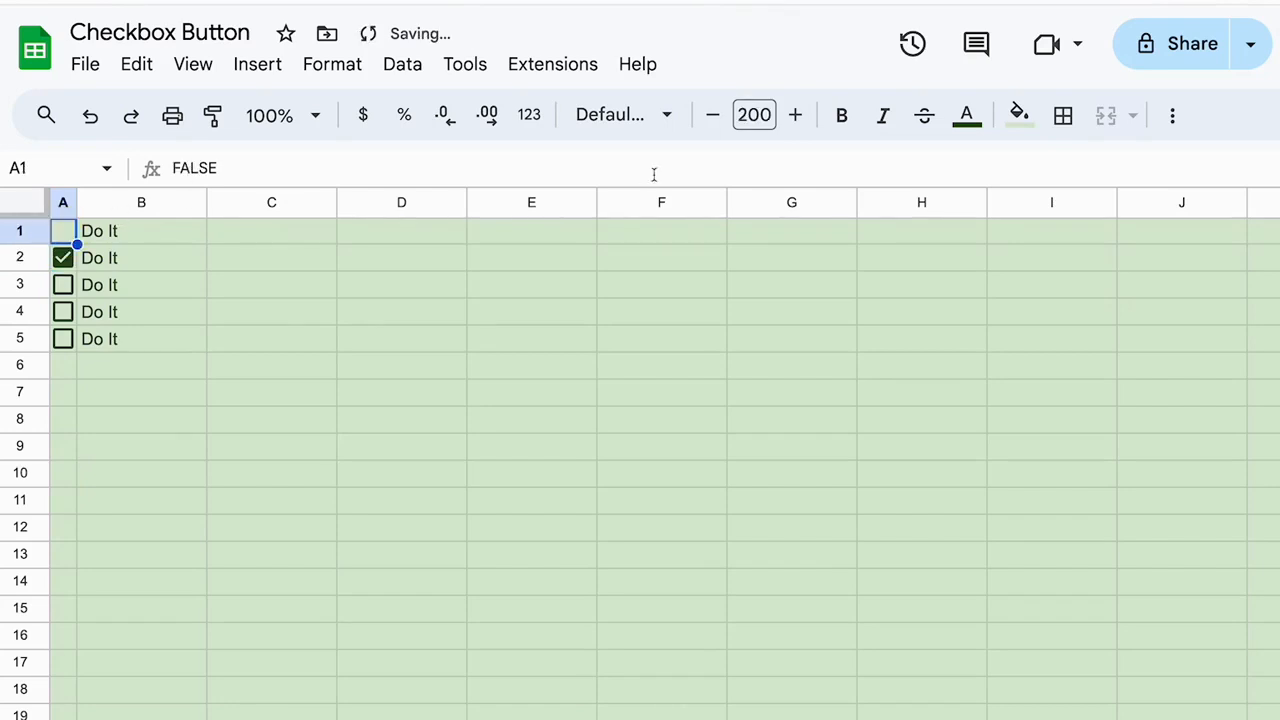
Set both the text color and the fill color of the checkbox cell A1 to black.
left_click(966, 115)
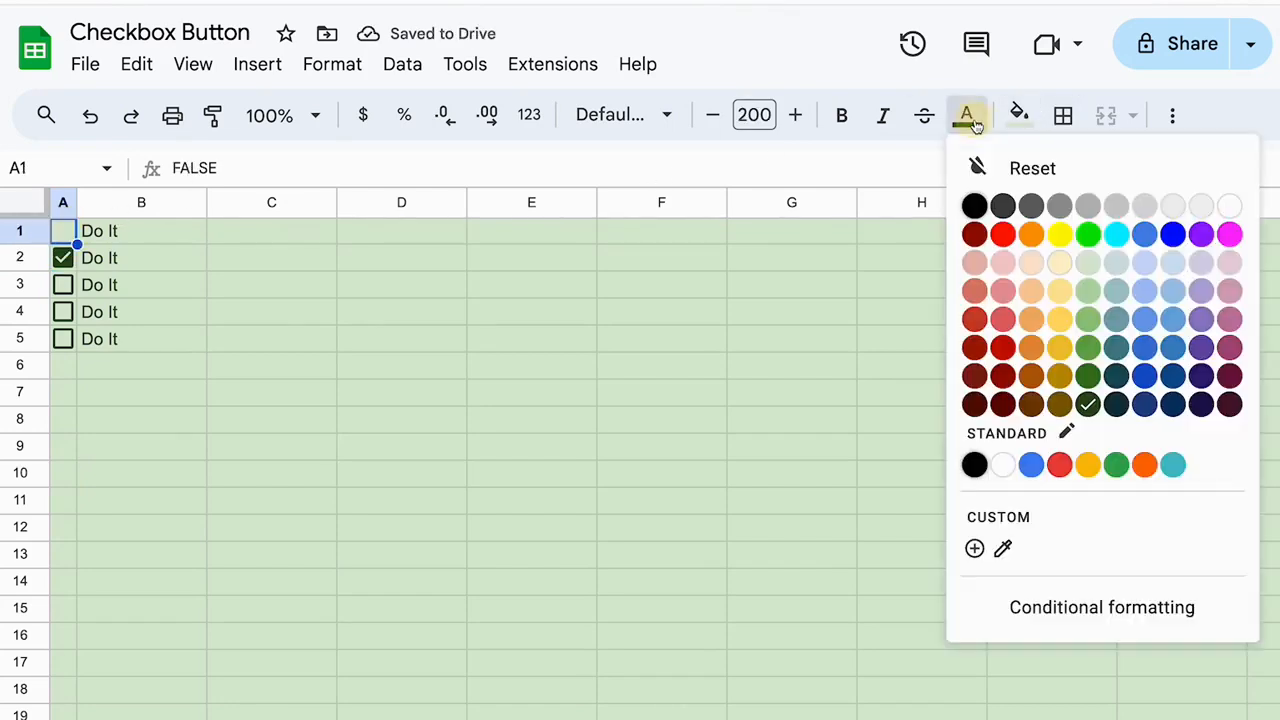
left_click(976, 207)
left_click(1019, 115)
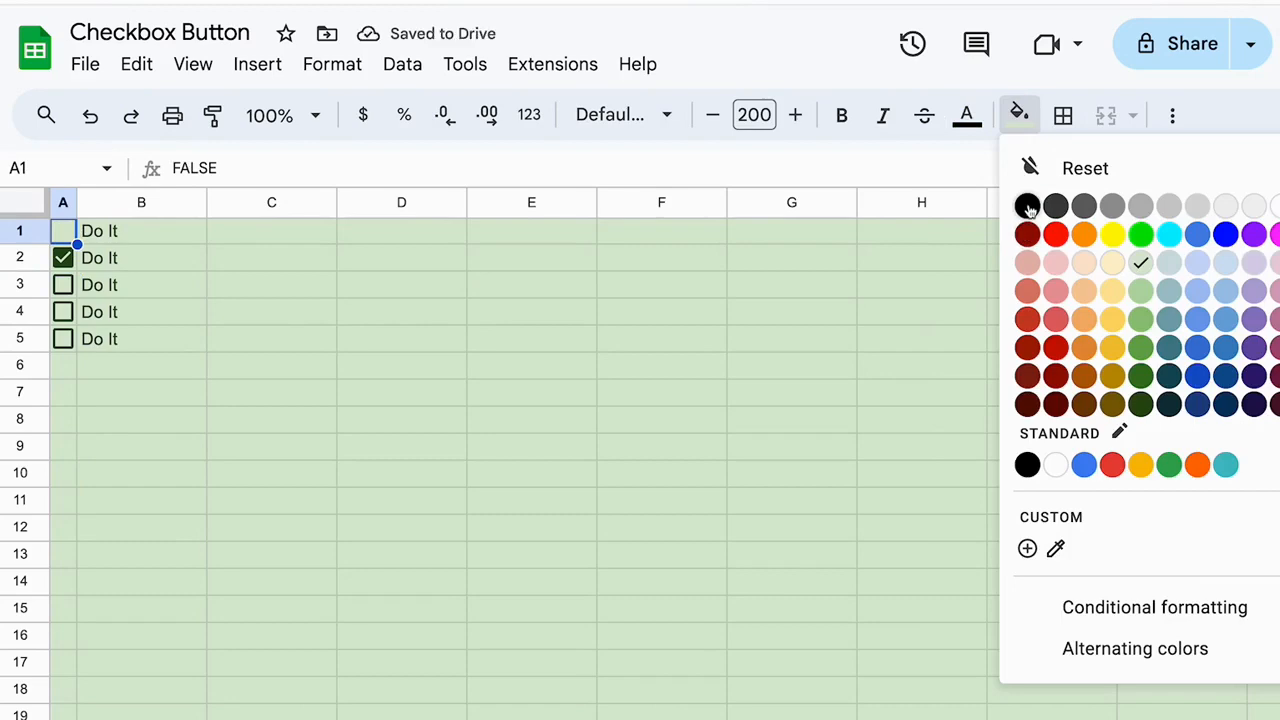
left_click(1028, 207)
left_click(140, 238)
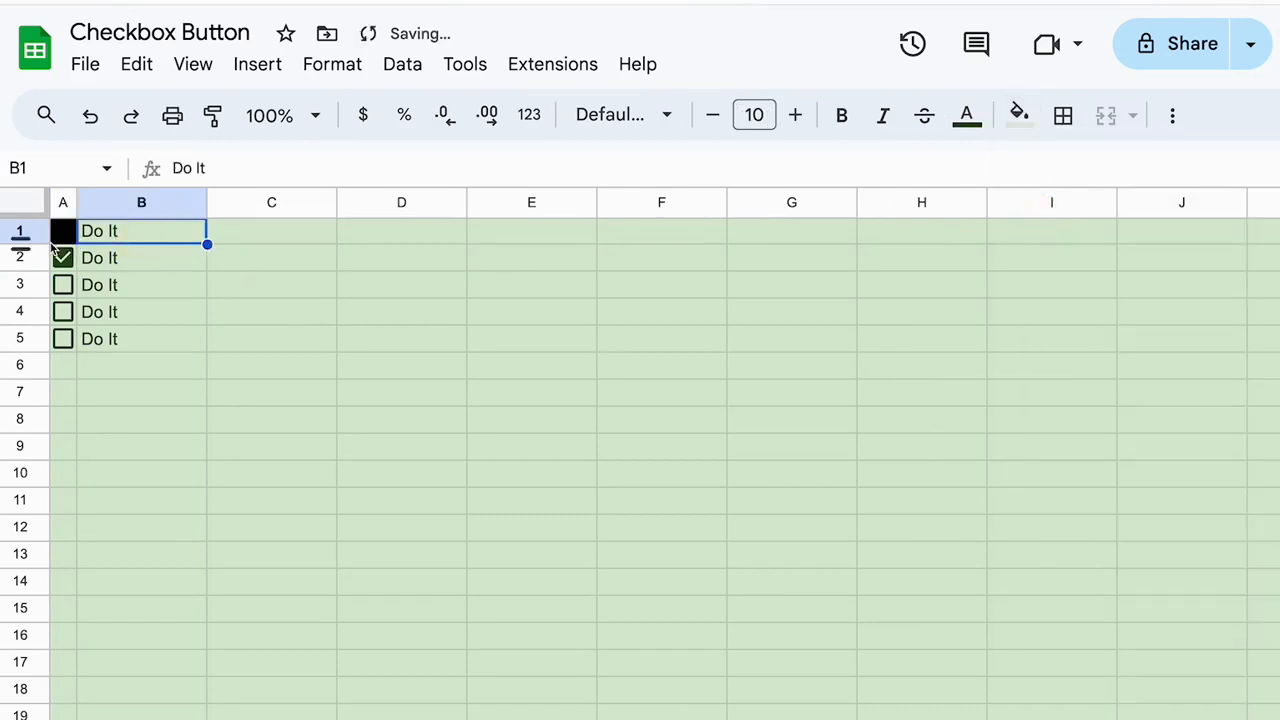
Test the black checkbox in A1 by toggling it repeatedly and accepting the hidden-checkbox confirmation each time.
left_click(63, 232)
left_click_drag(451, 318, 765, 400)
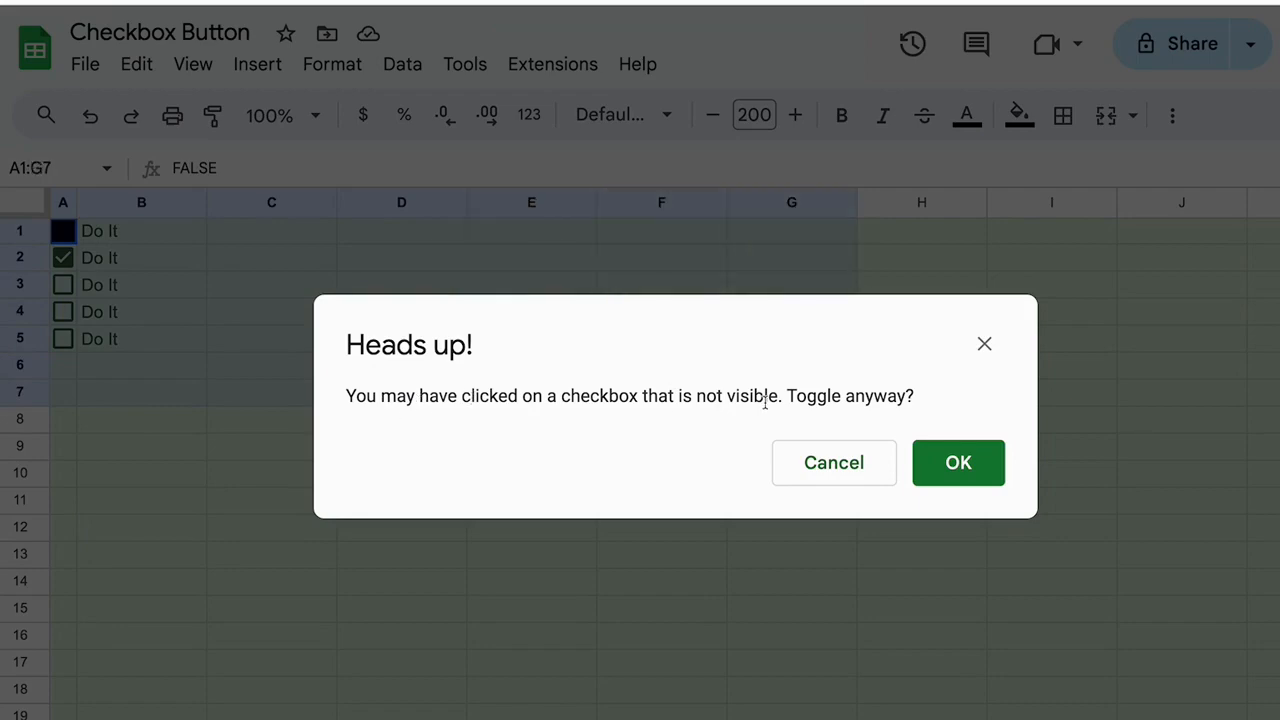
left_click(951, 460)
left_click(129, 240)
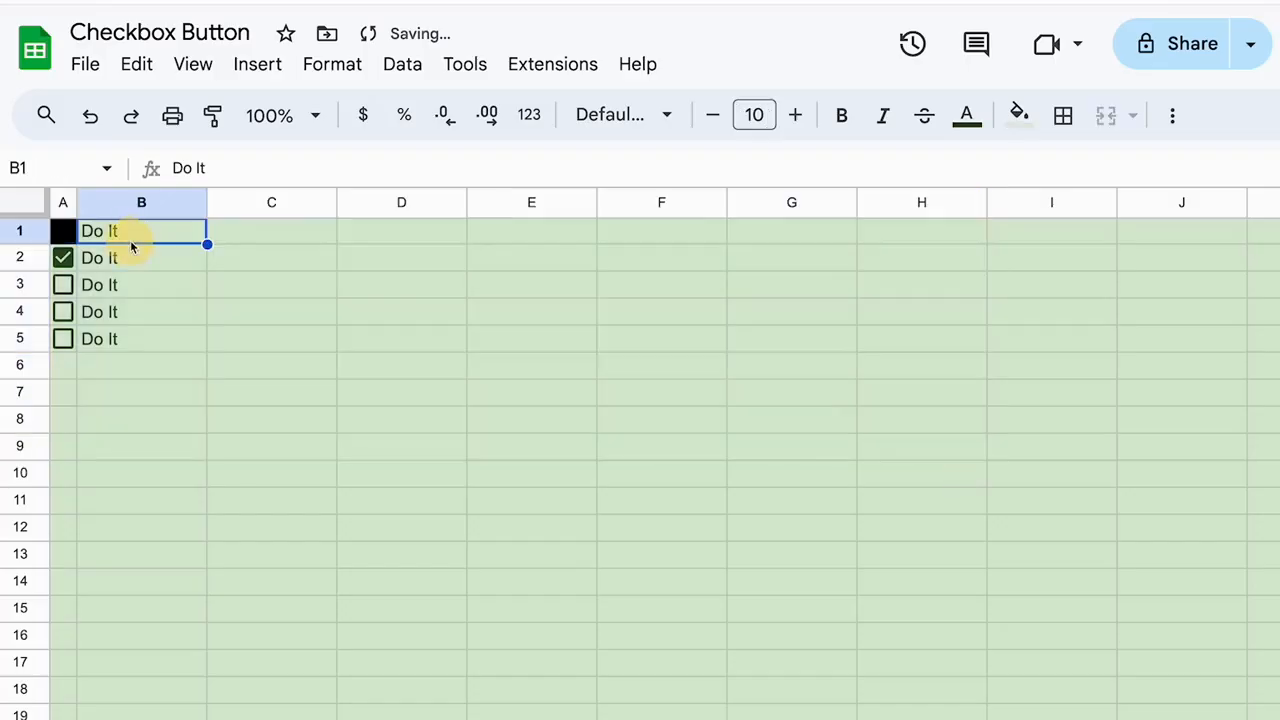
left_click_drag(63, 234, 983, 483)
left_click(983, 483)
left_click(231, 289)
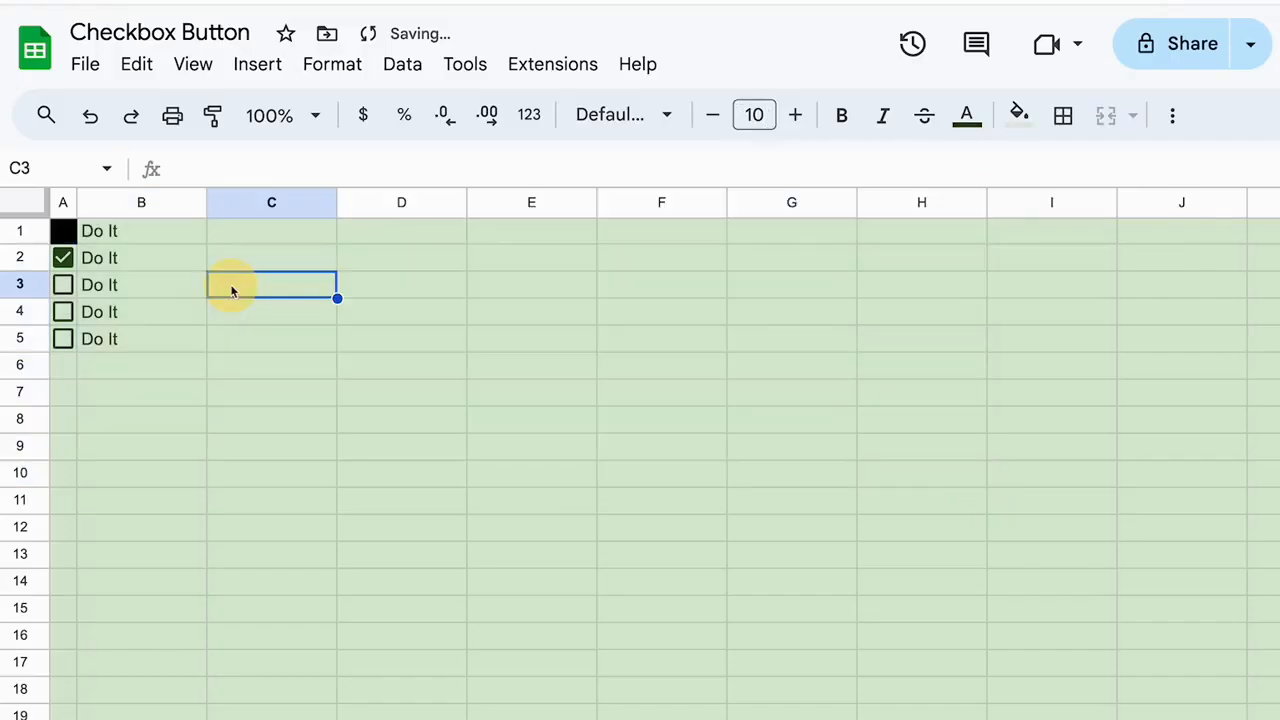
left_click(72, 237)
left_click(957, 461)
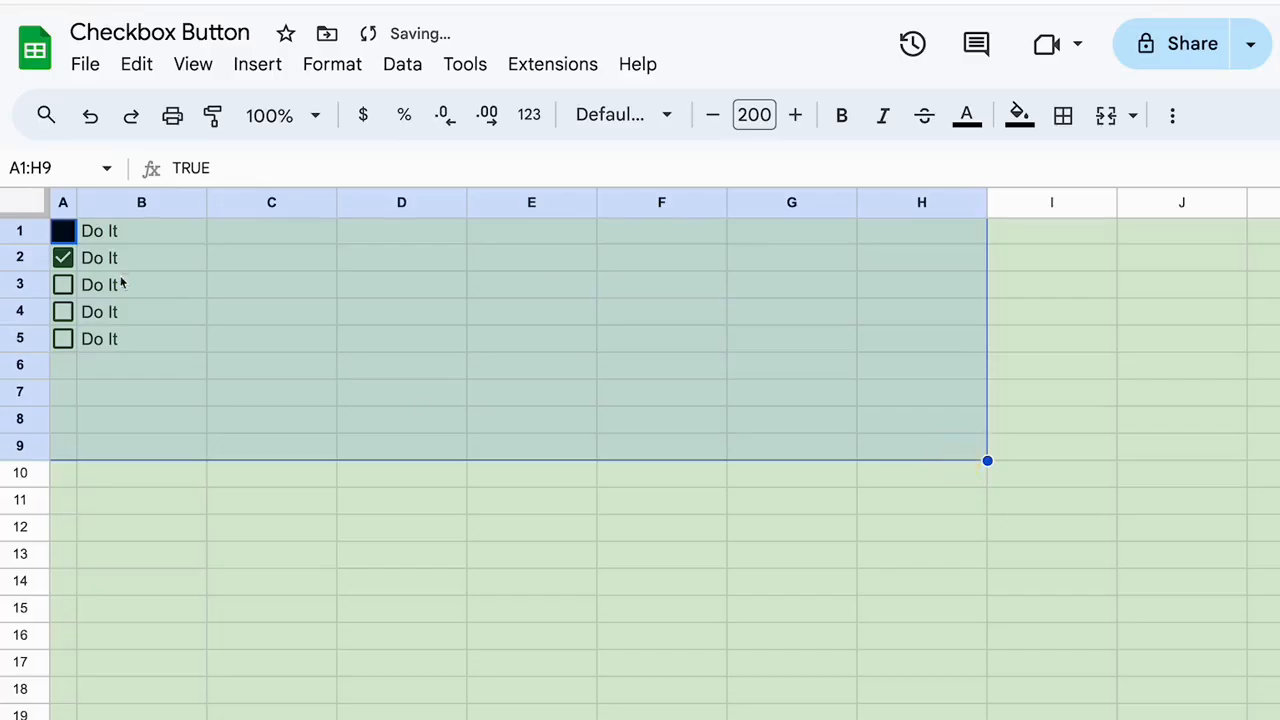
left_click(97, 258)
Set the text color of the checkbox in A1 to the custom hex color #111111.
left_click(70, 236)
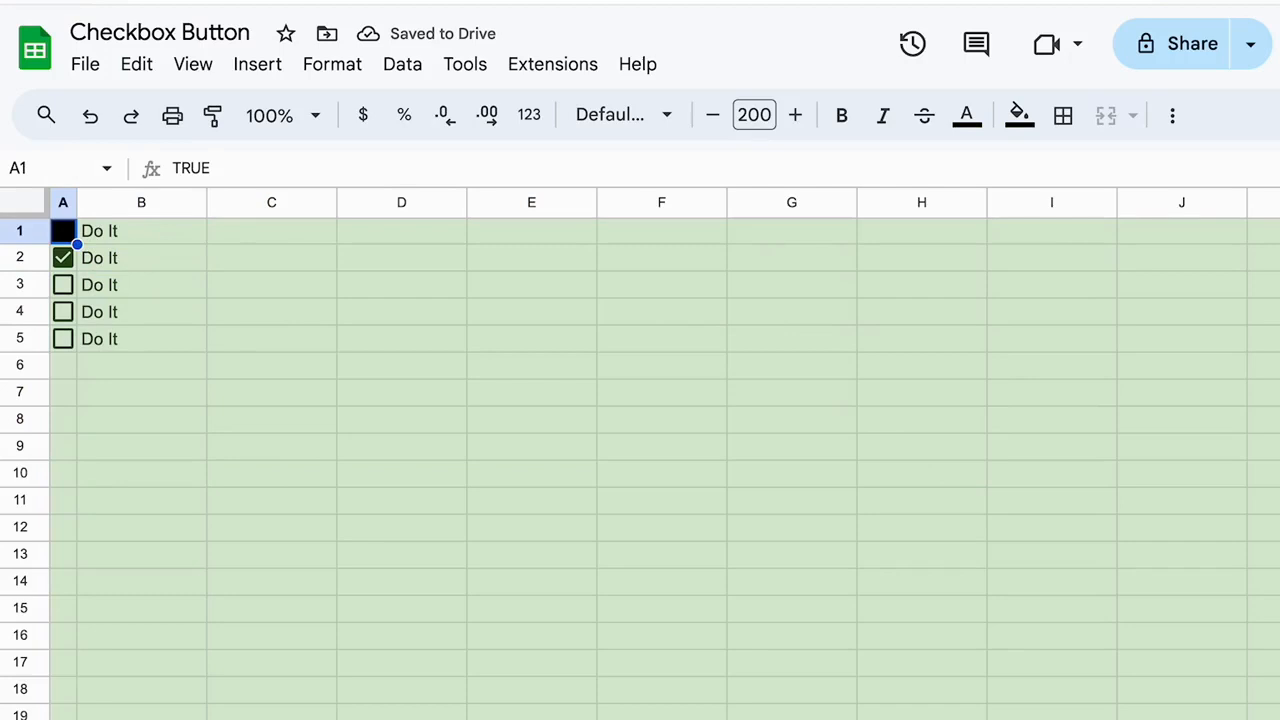
left_click(970, 121)
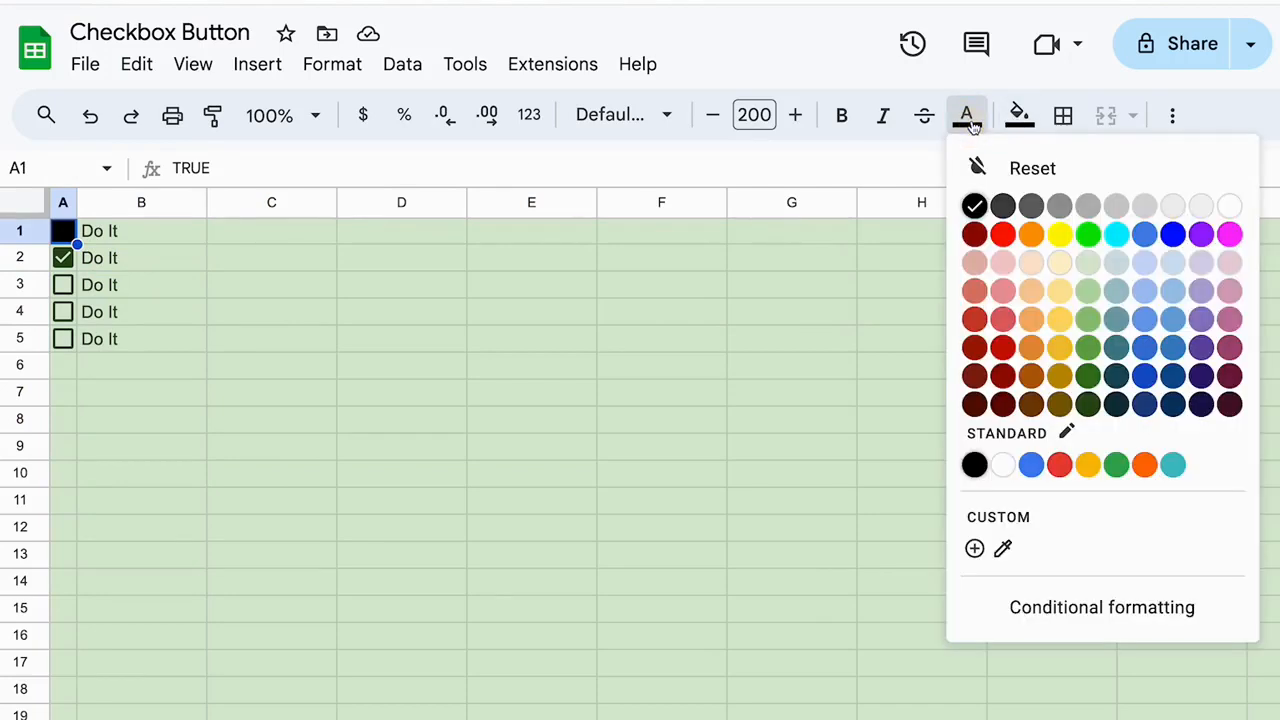
left_click(974, 548)
left_click(545, 540)
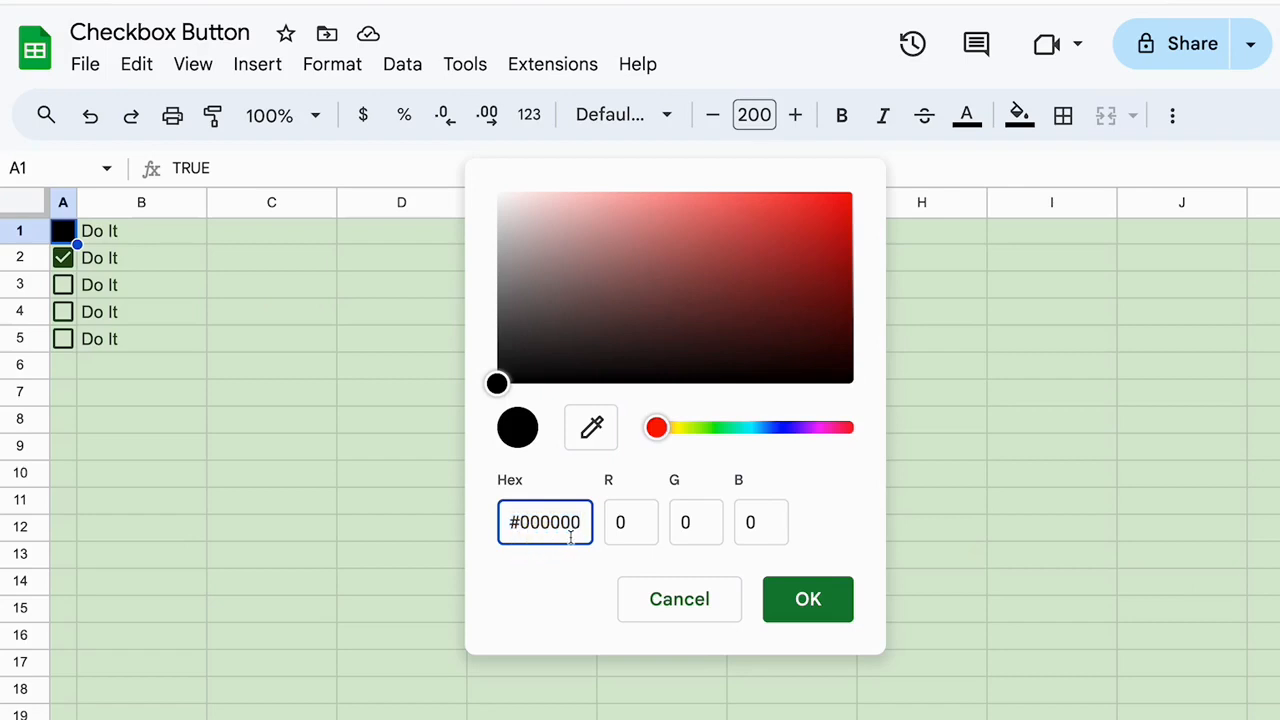
left_click_drag(580, 528, 521, 527)
type("111111")
left_click(815, 603)
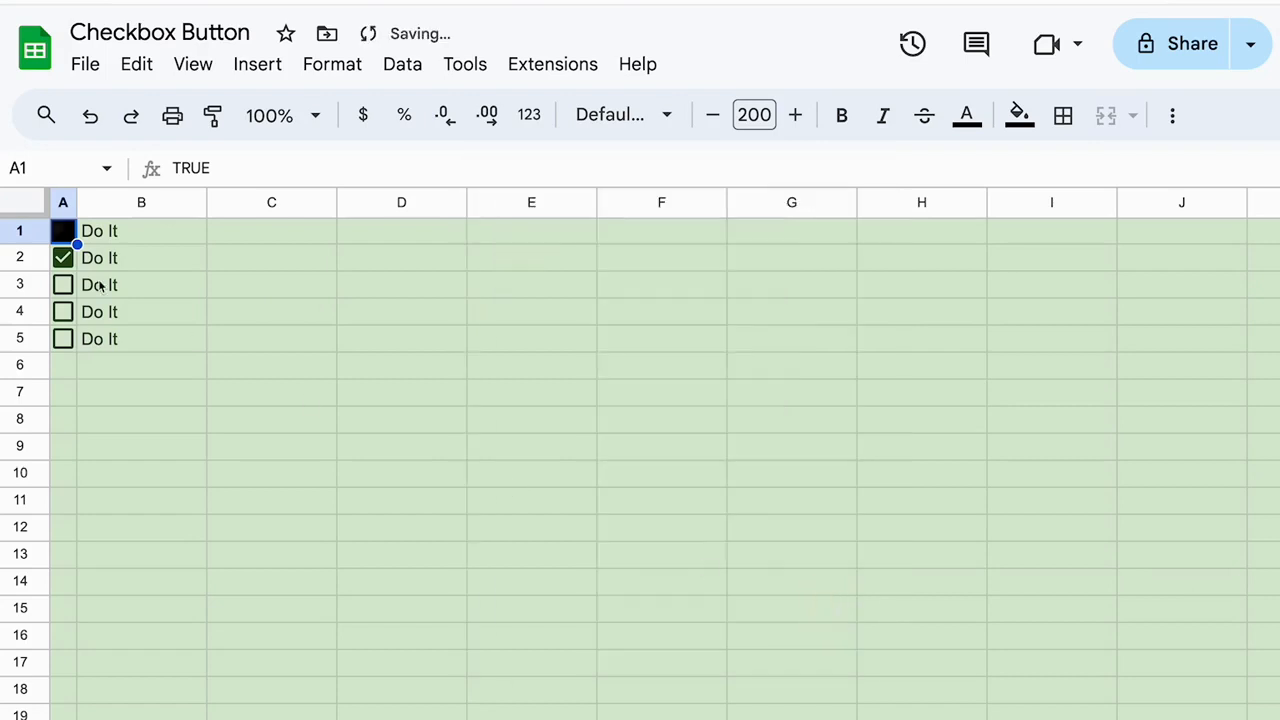
Toggle the near-black checkbox in A1 several times to check whether it still asks for confirmation.
left_click(63, 232)
left_click(63, 232)
double_click(68, 236)
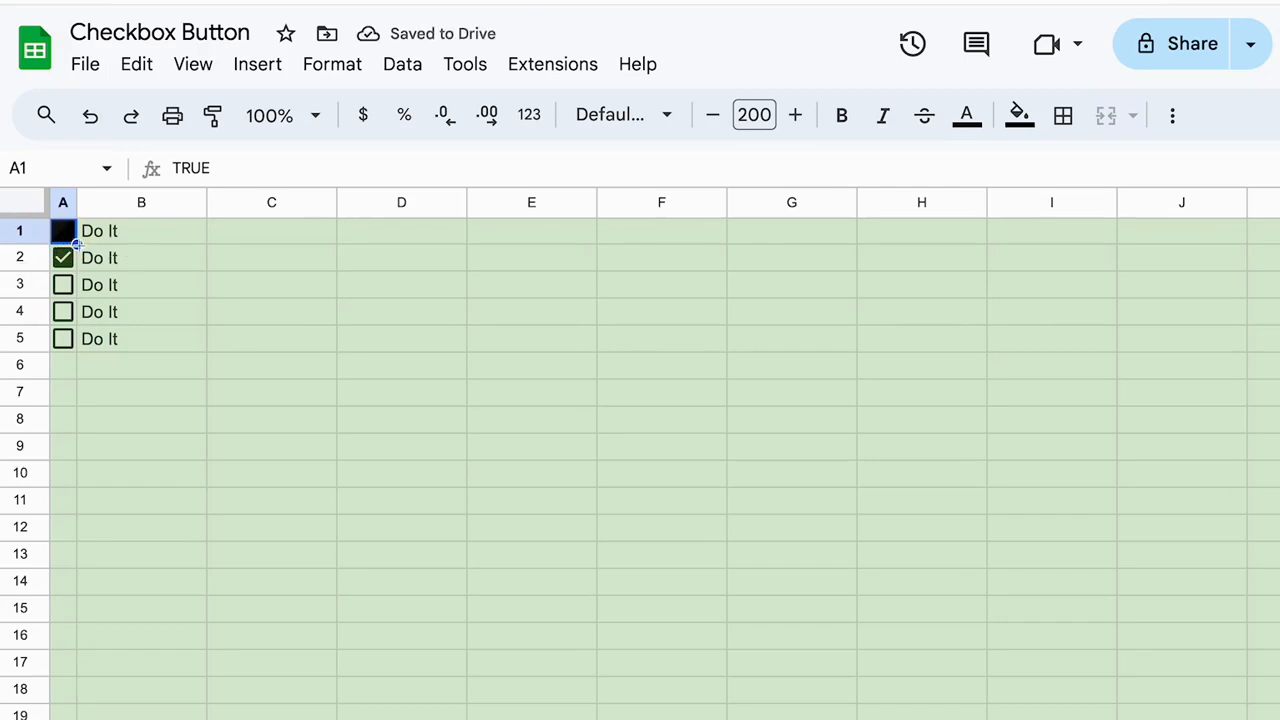
Change the text color of the checkbox in A1 to the custom hex color #000011.
left_click(966, 115)
left_click(1000, 466)
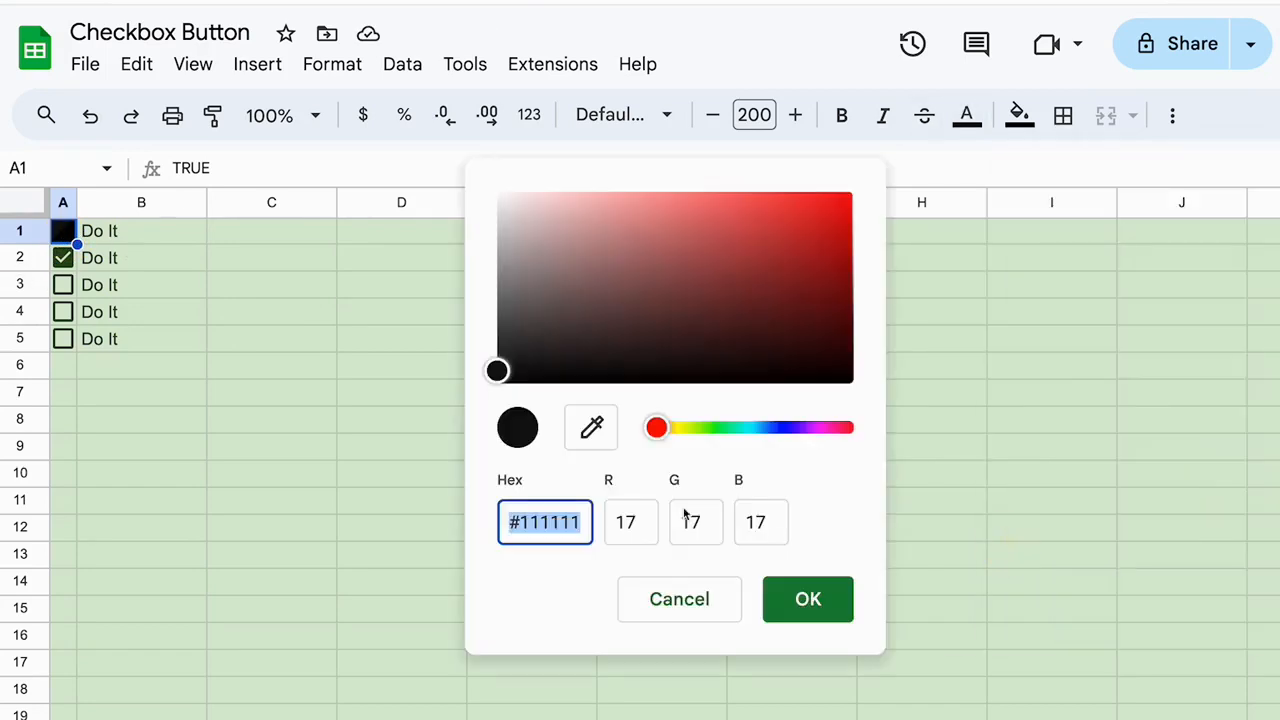
left_click(520, 521)
left_click_drag(520, 521, 565, 521)
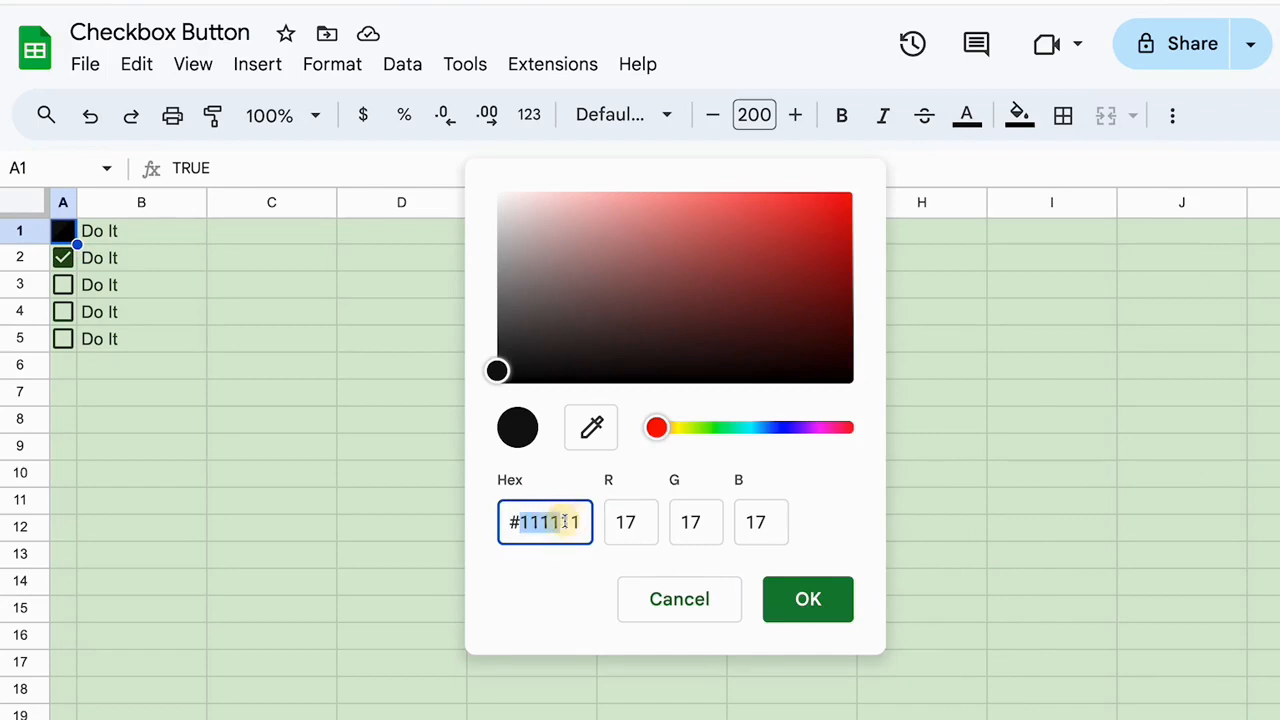
type("0000")
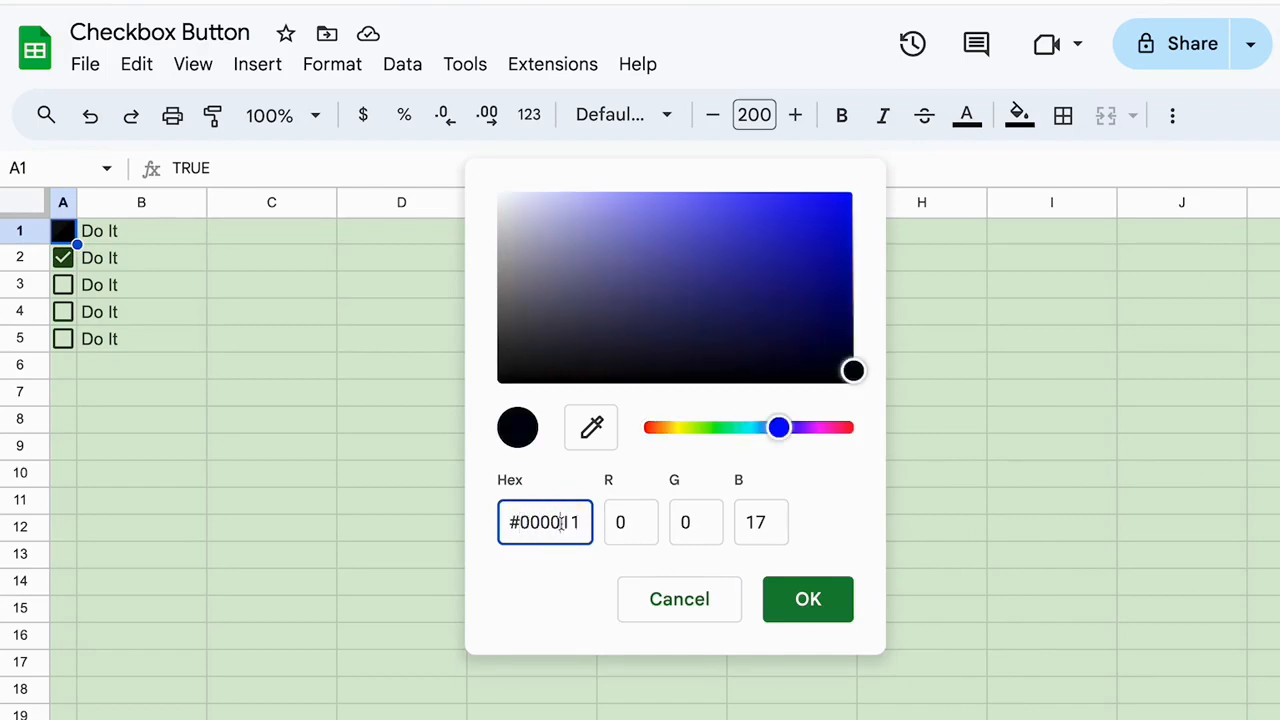
left_click(808, 598)
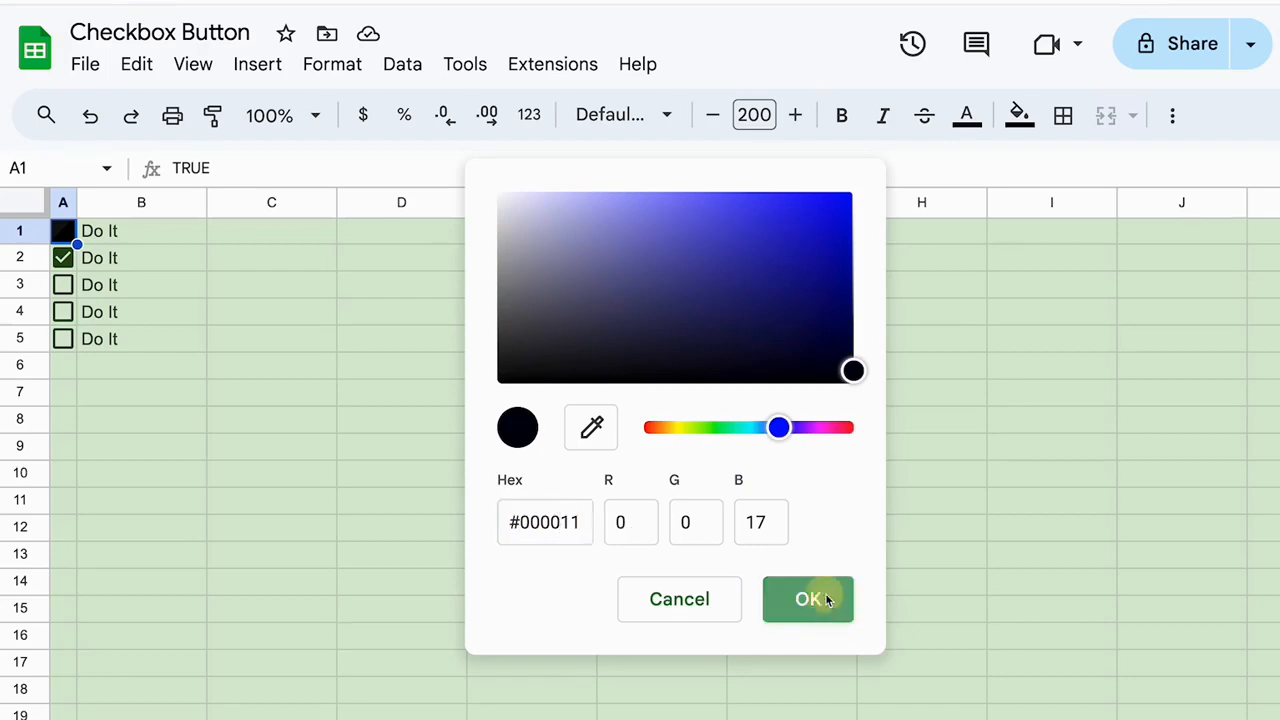
Test the recolored checkbox button in A1 by toggling it several times, leaving it ticked.
left_click(114, 230)
left_click(65, 232)
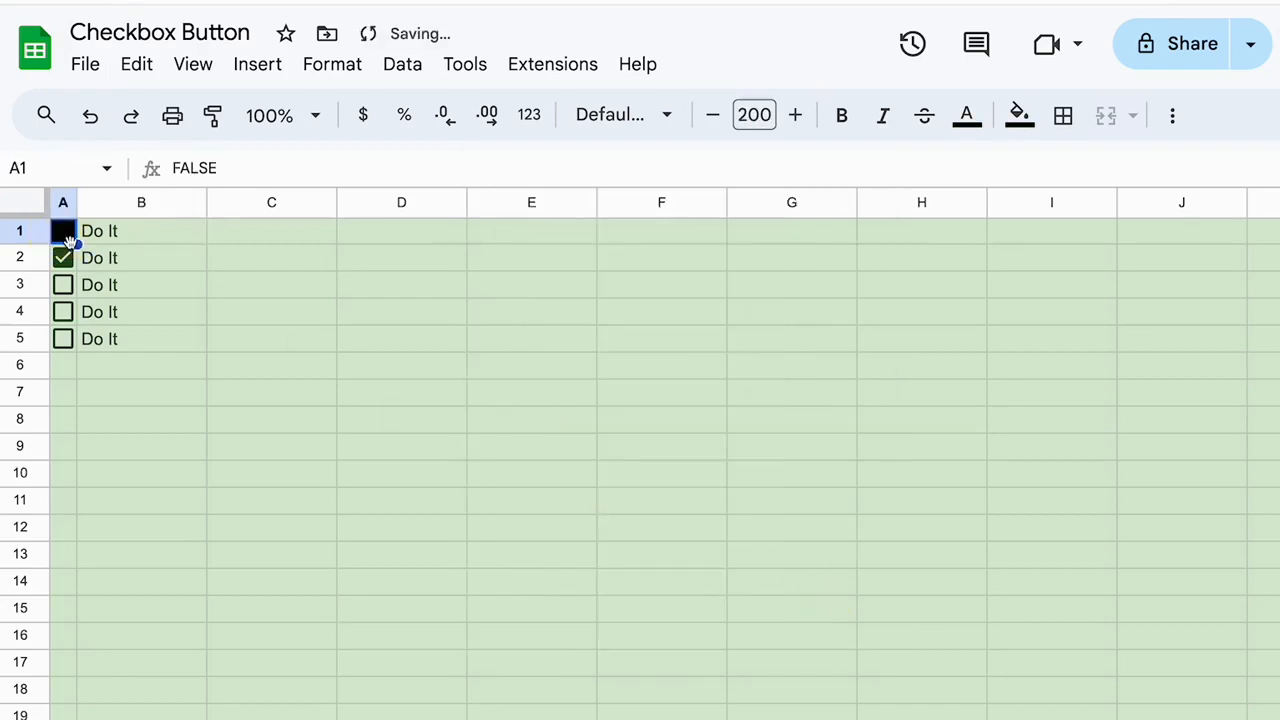
left_click(66, 234)
left_click(65, 234)
left_click(65, 234)
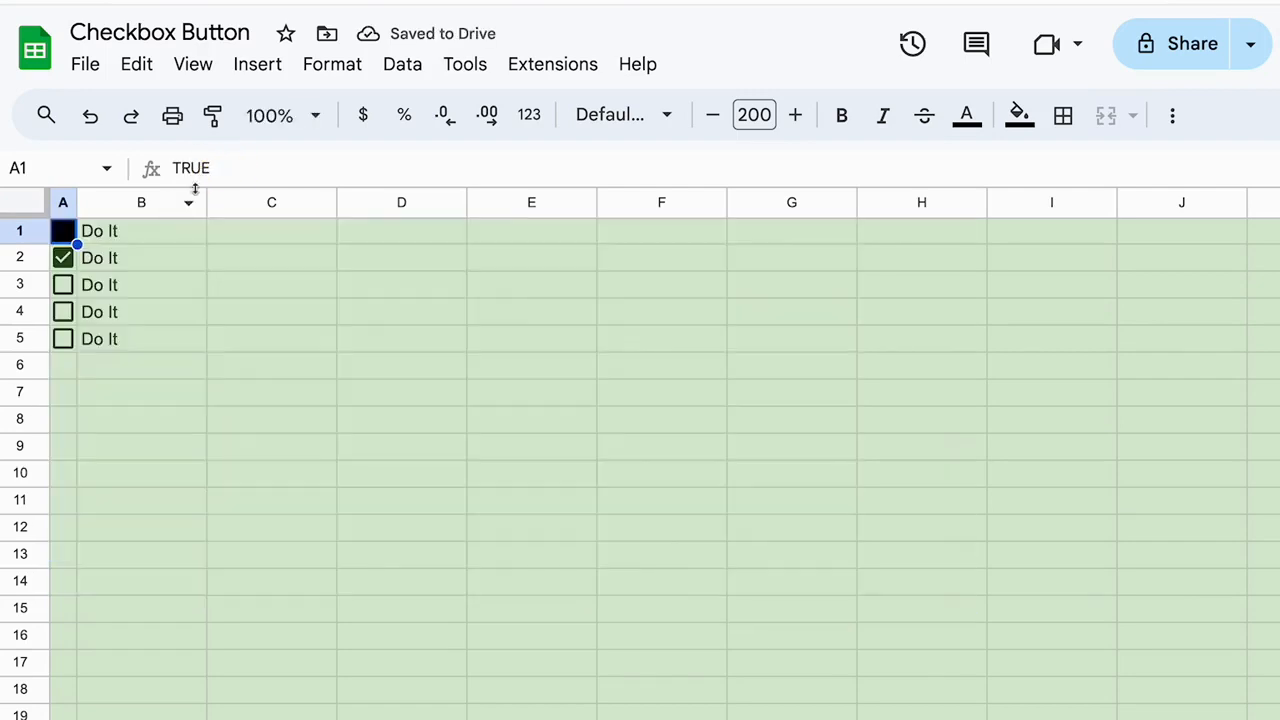
left_click(112, 232)
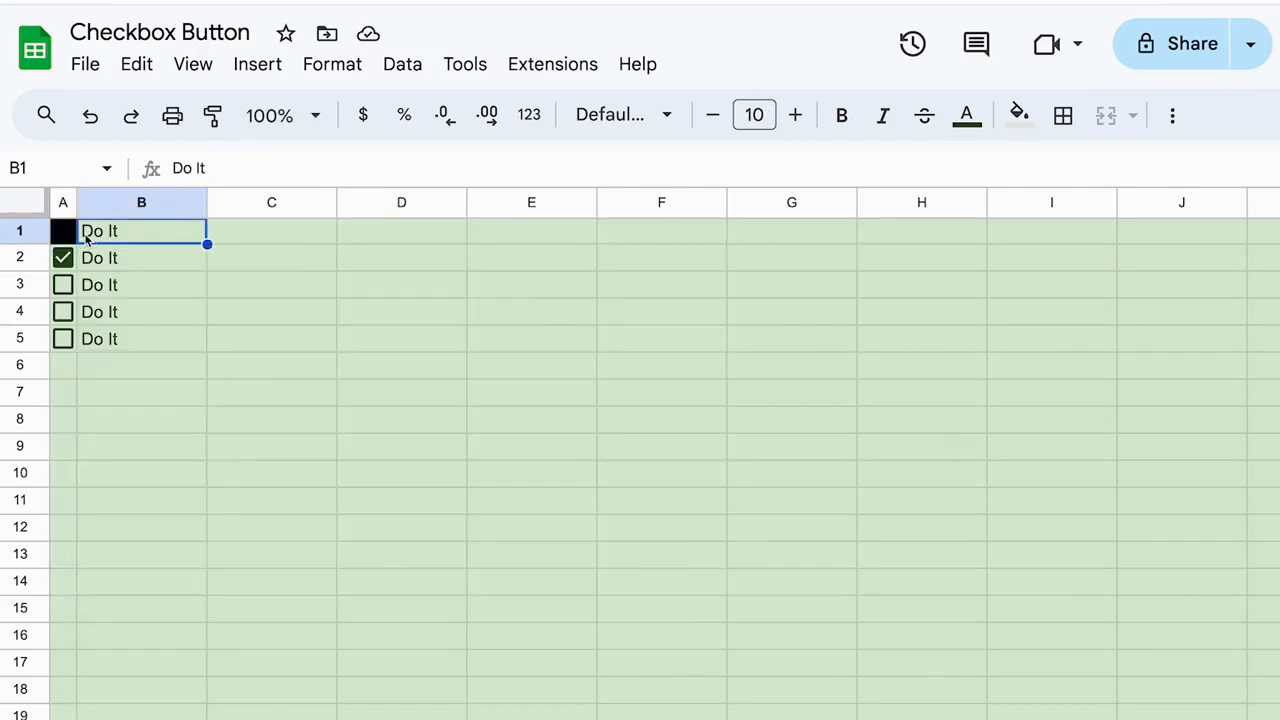
Toggle the checkbox in A2 until it is unticked, and switch the A1 button off and on for comparison.
left_click(67, 263)
left_click(67, 263)
left_click(68, 264)
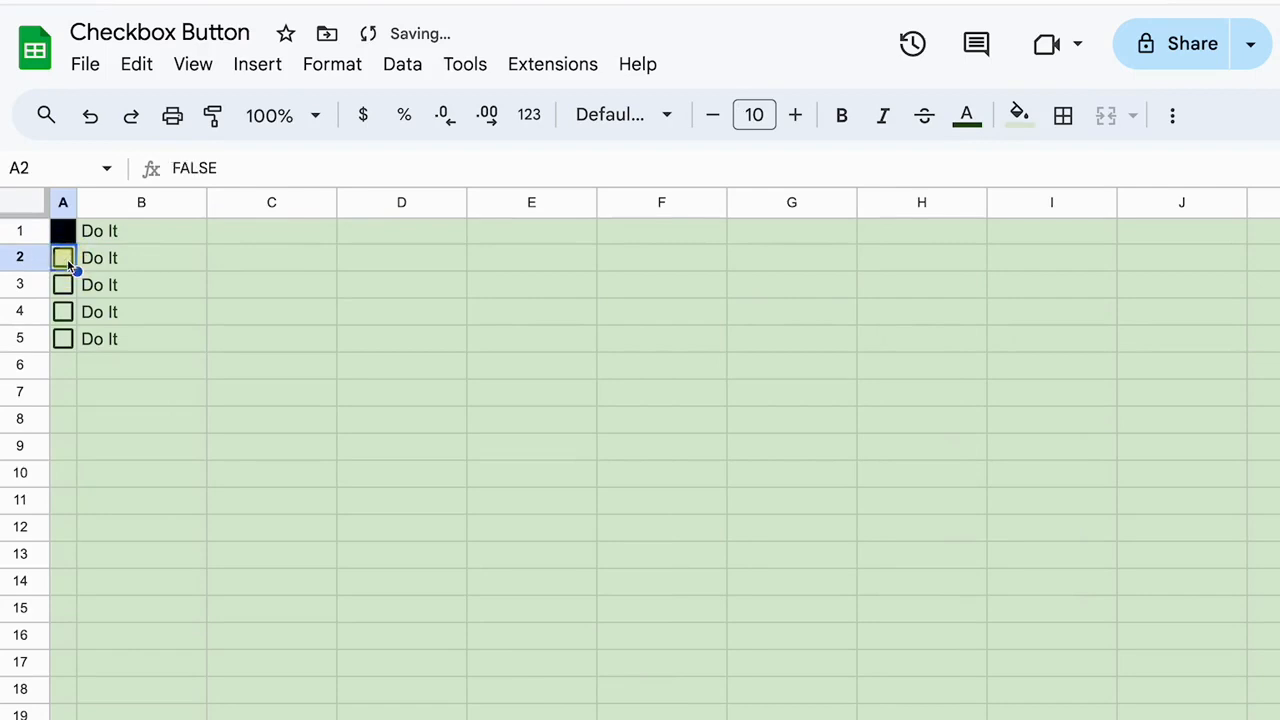
left_click(67, 263)
left_click(67, 263)
left_click(66, 235)
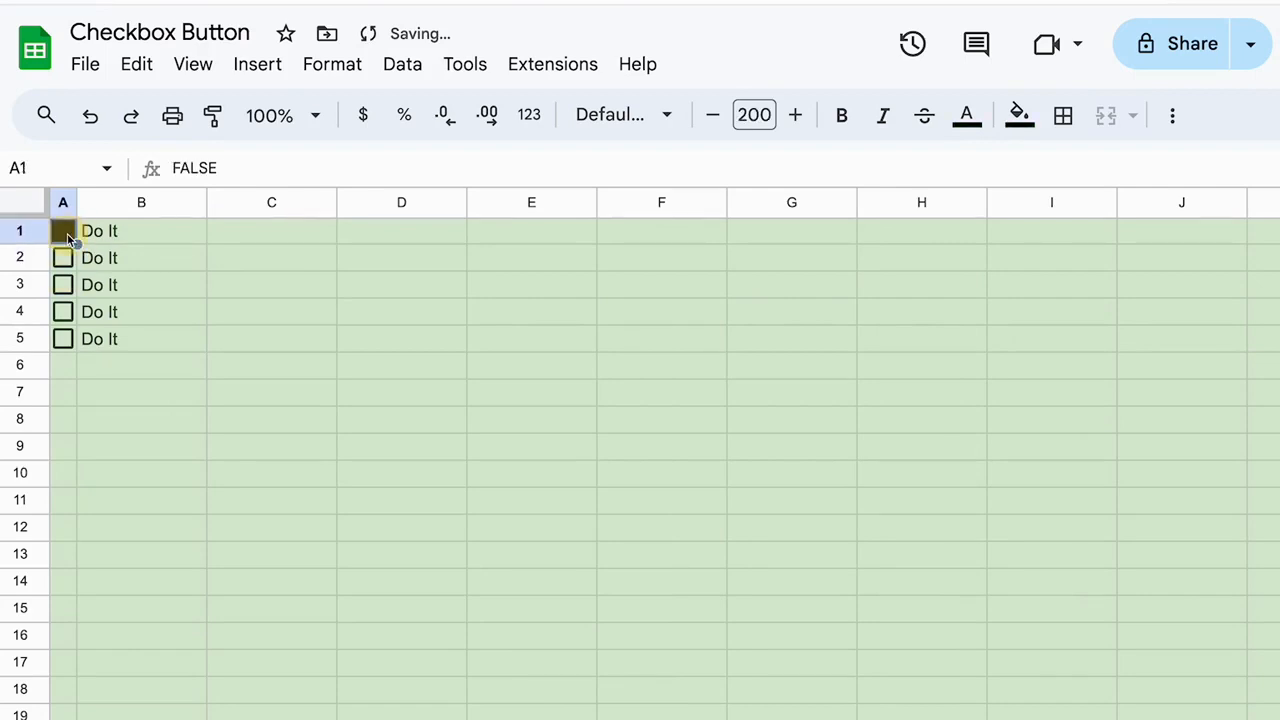
left_click(67, 236)
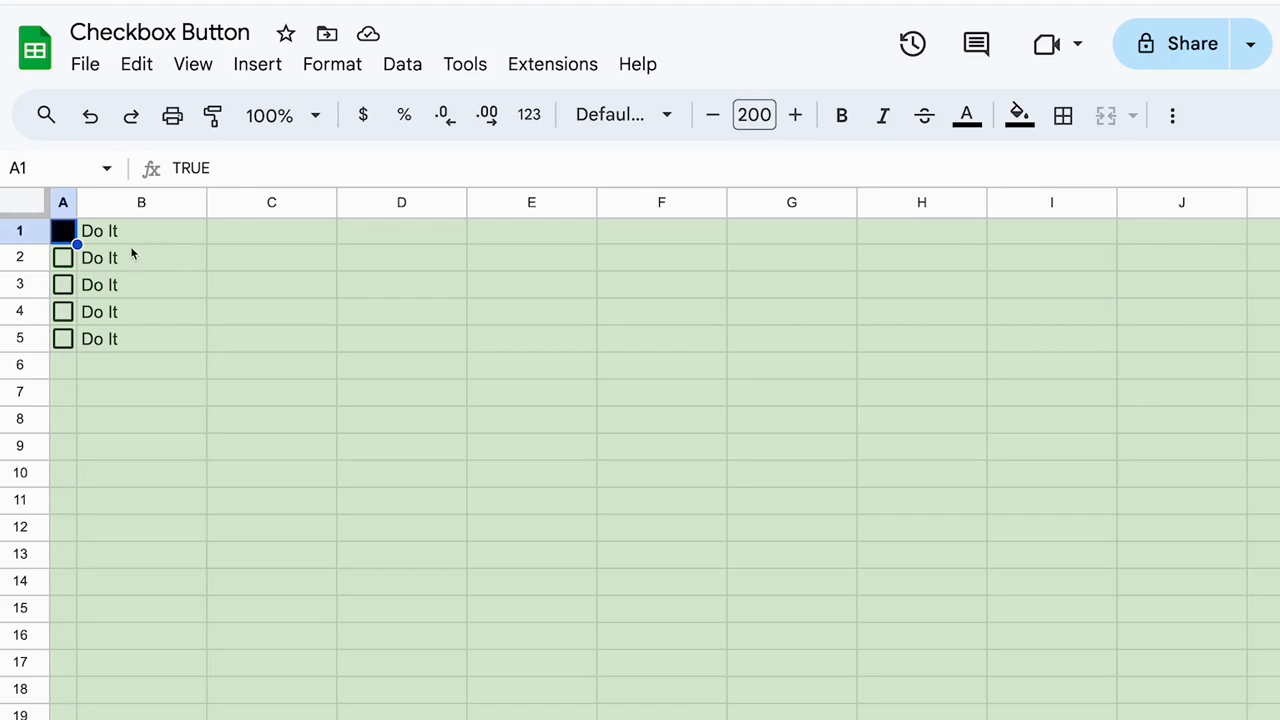
Toggle the A2 checkbox until it is ticked and untick the black button in A1.
left_click(63, 258)
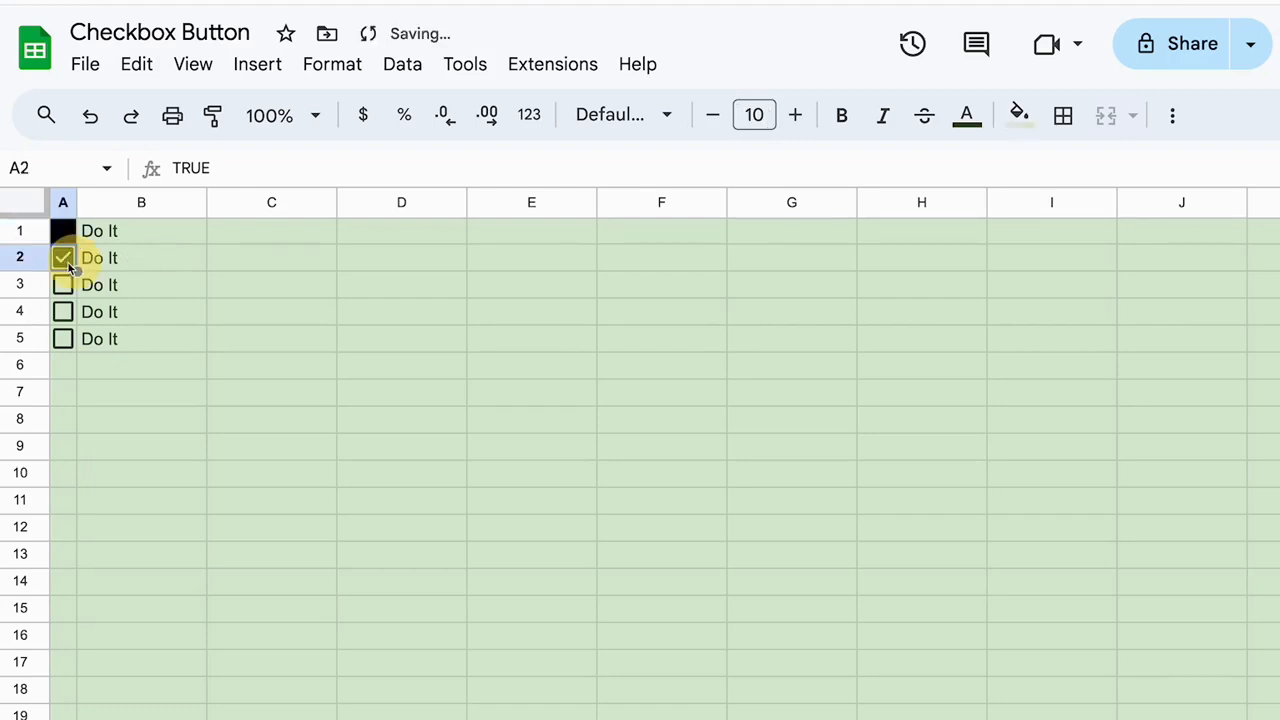
left_click(63, 258)
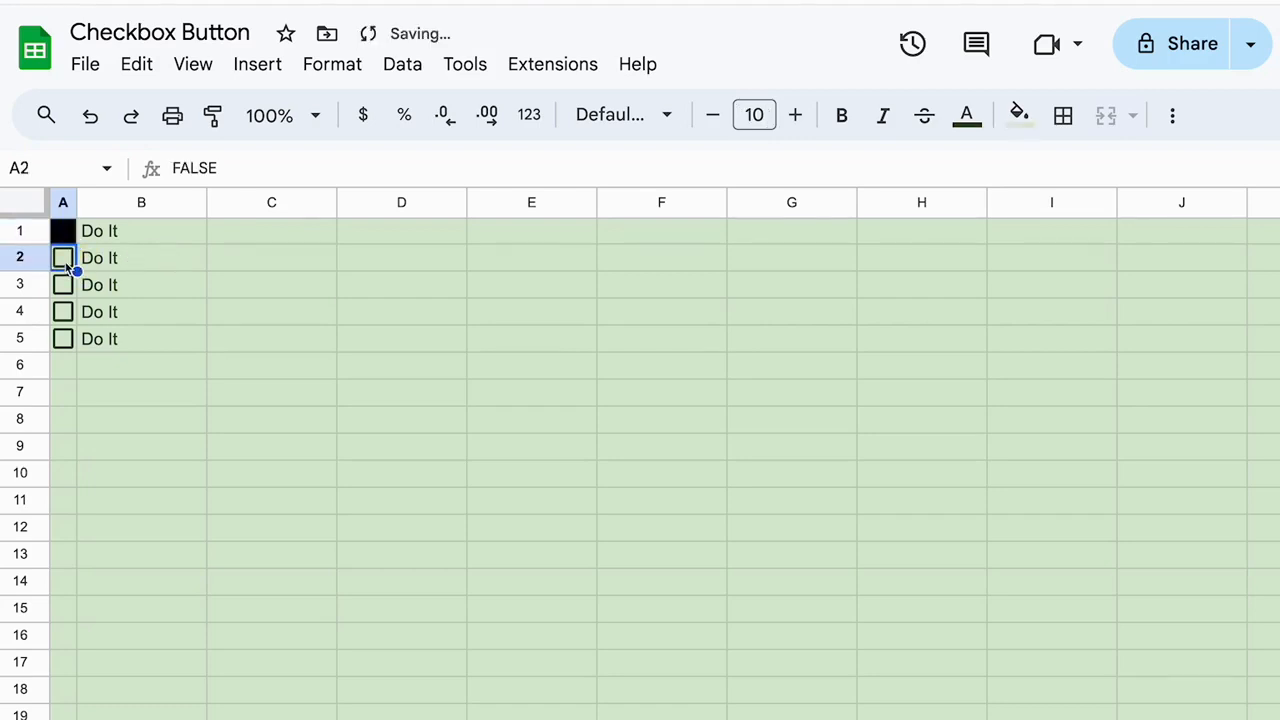
left_click(64, 260)
left_click(64, 240)
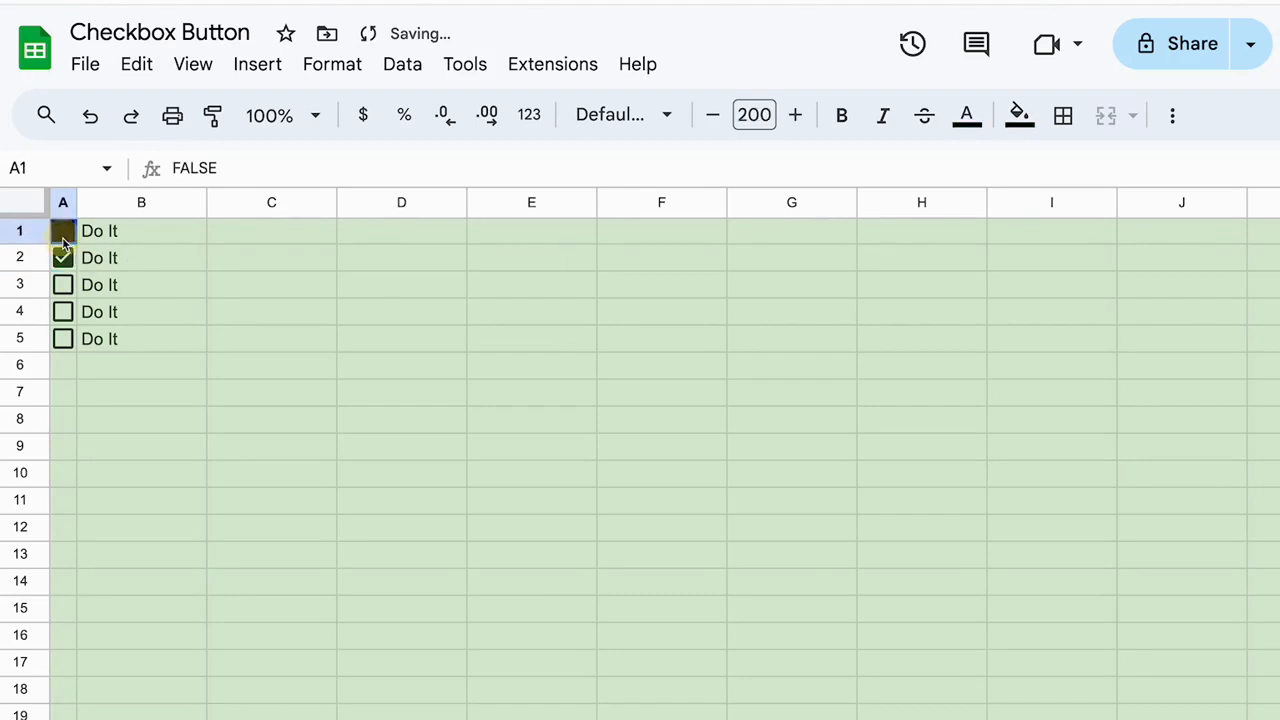
left_click(63, 238)
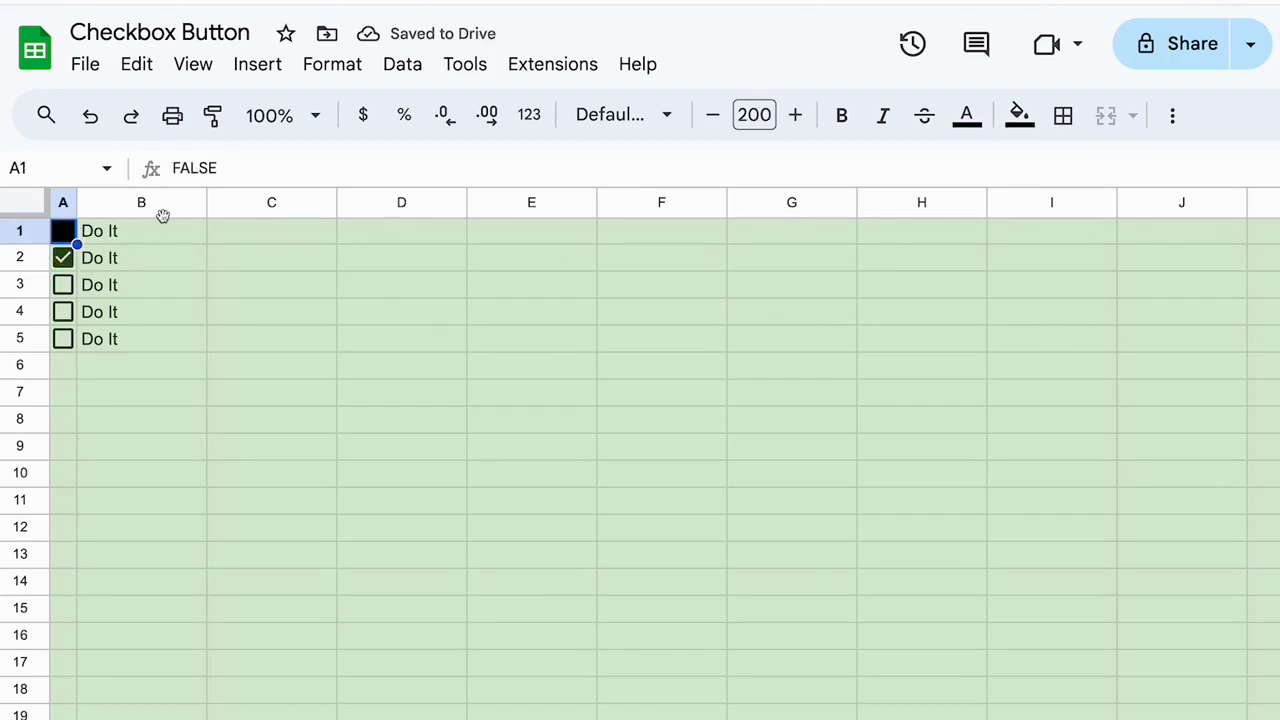
left_click(553, 64)
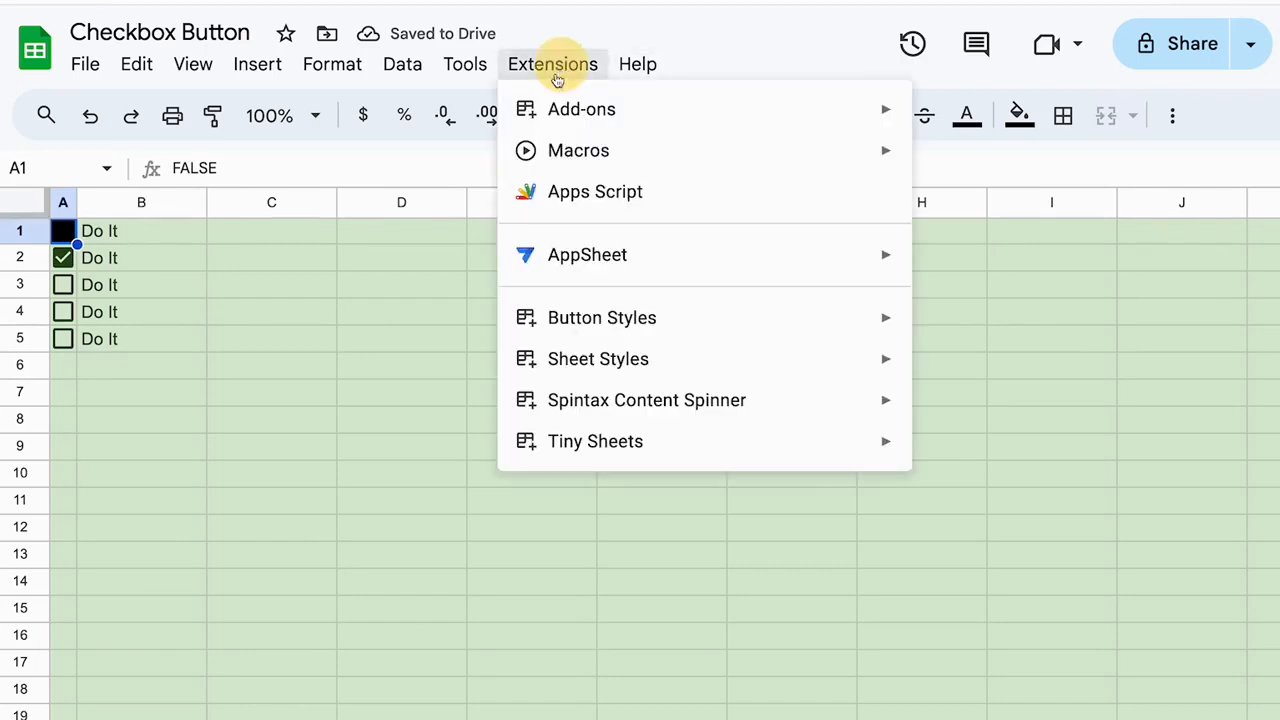
left_click(180, 257)
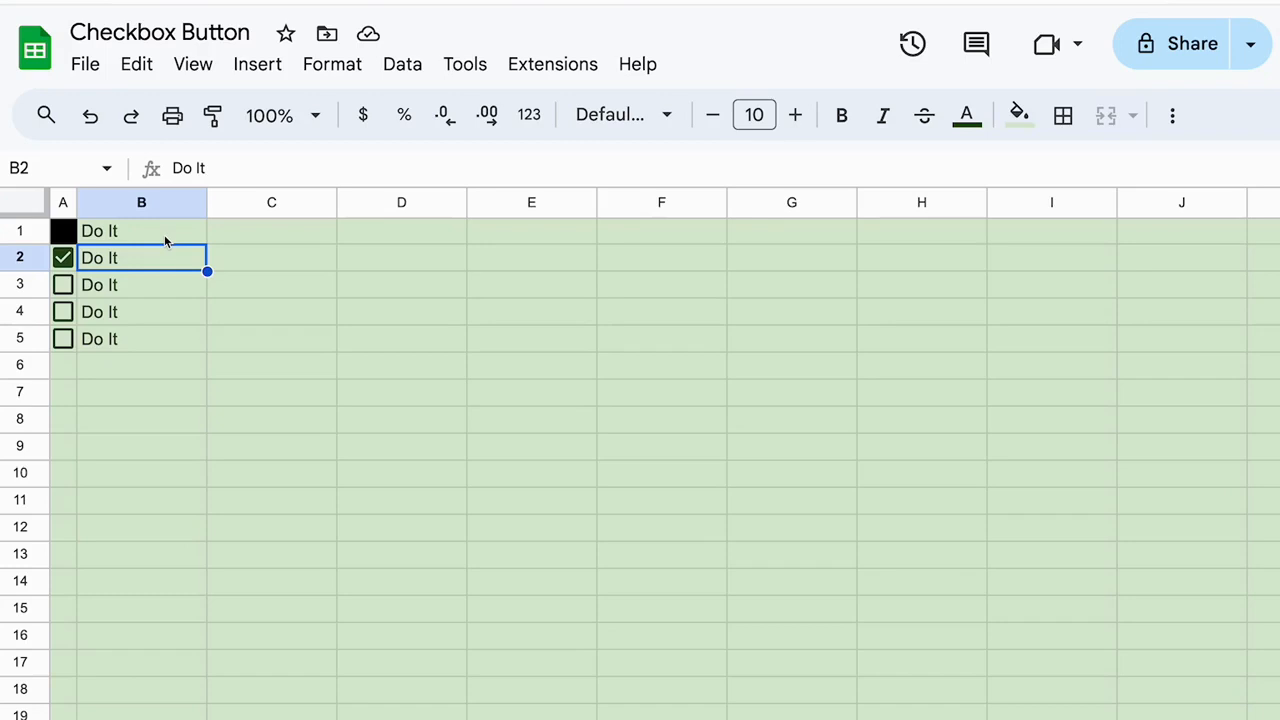
left_click(254, 241)
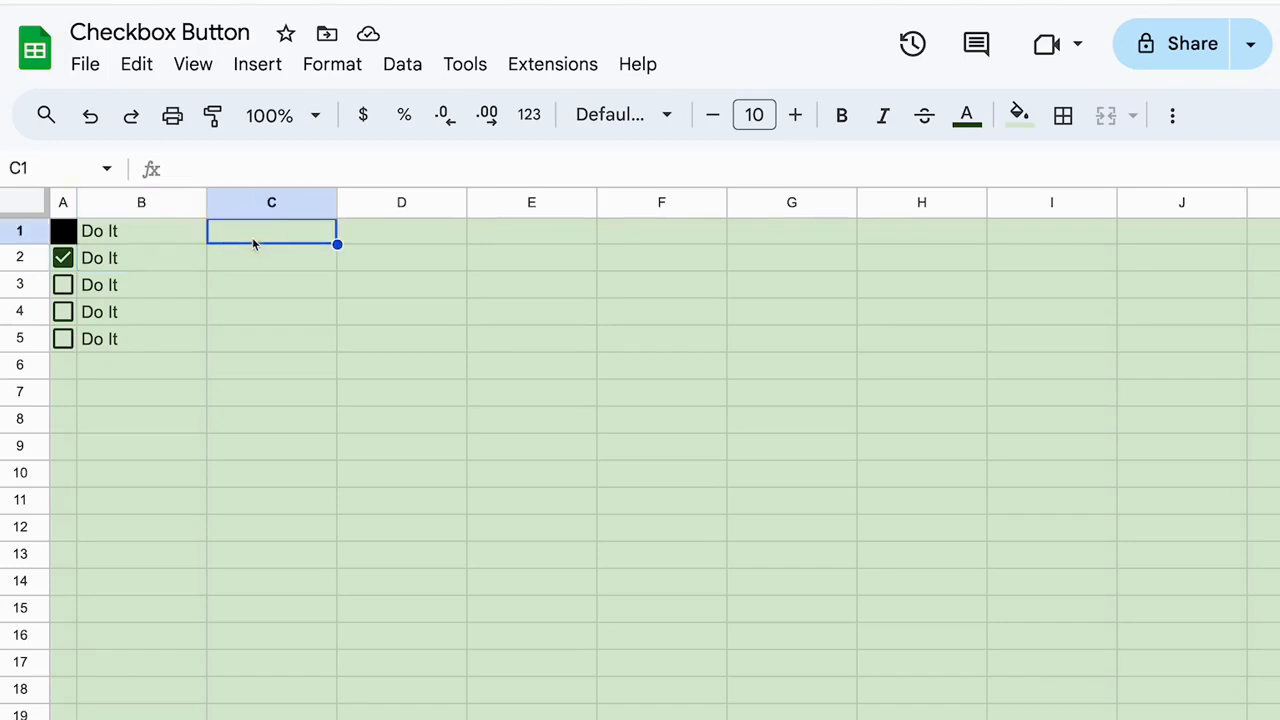
Tick the black checkbox button in A1 and move the selection to B1.
left_click(66, 237)
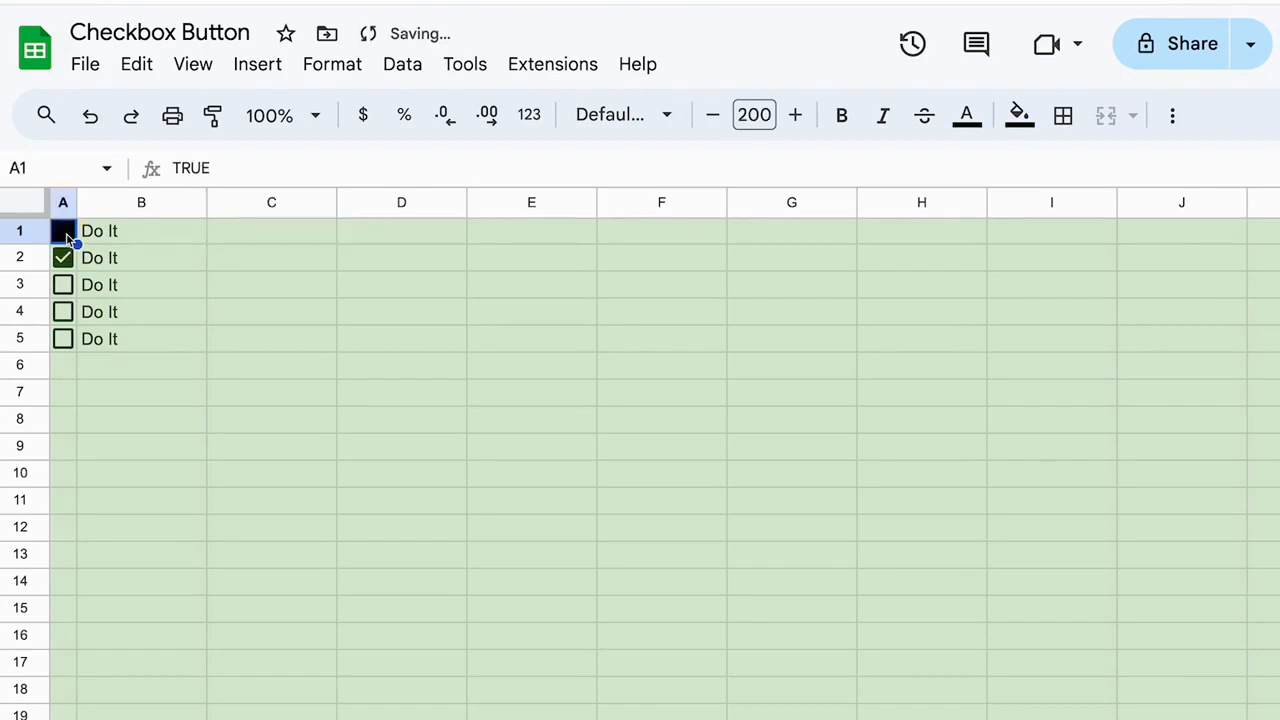
left_click(168, 240)
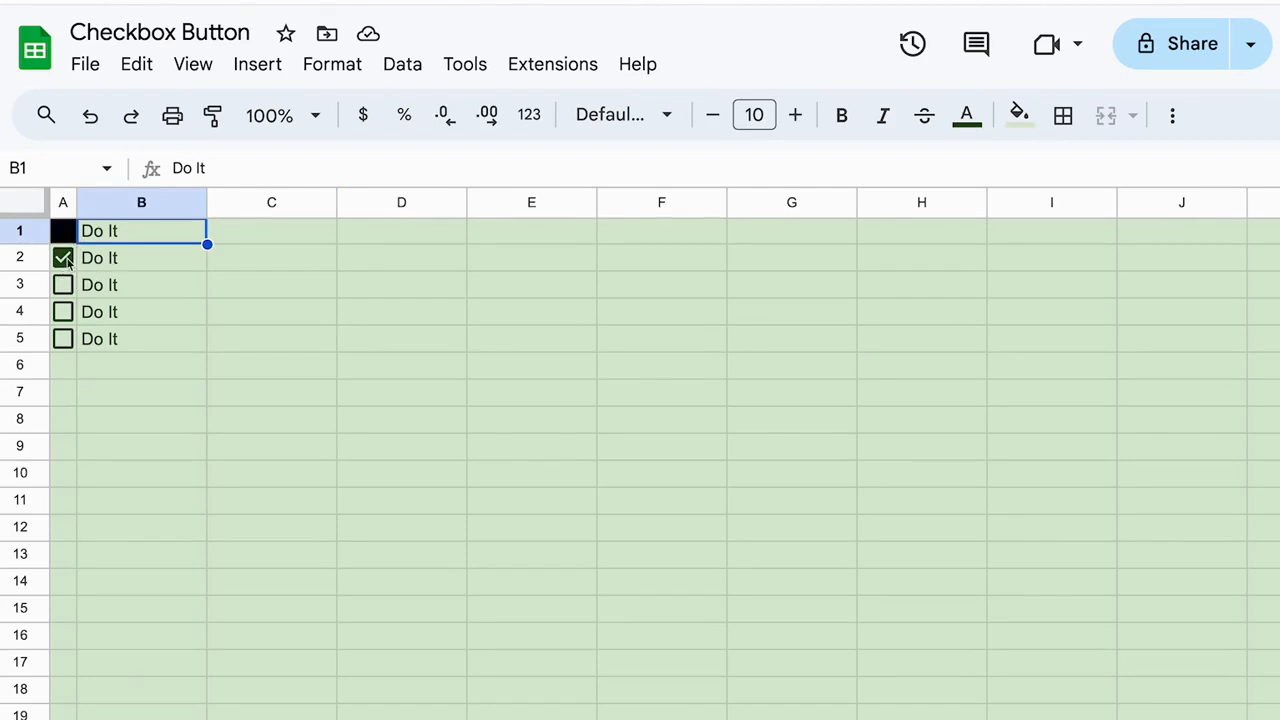
left_click(116, 239)
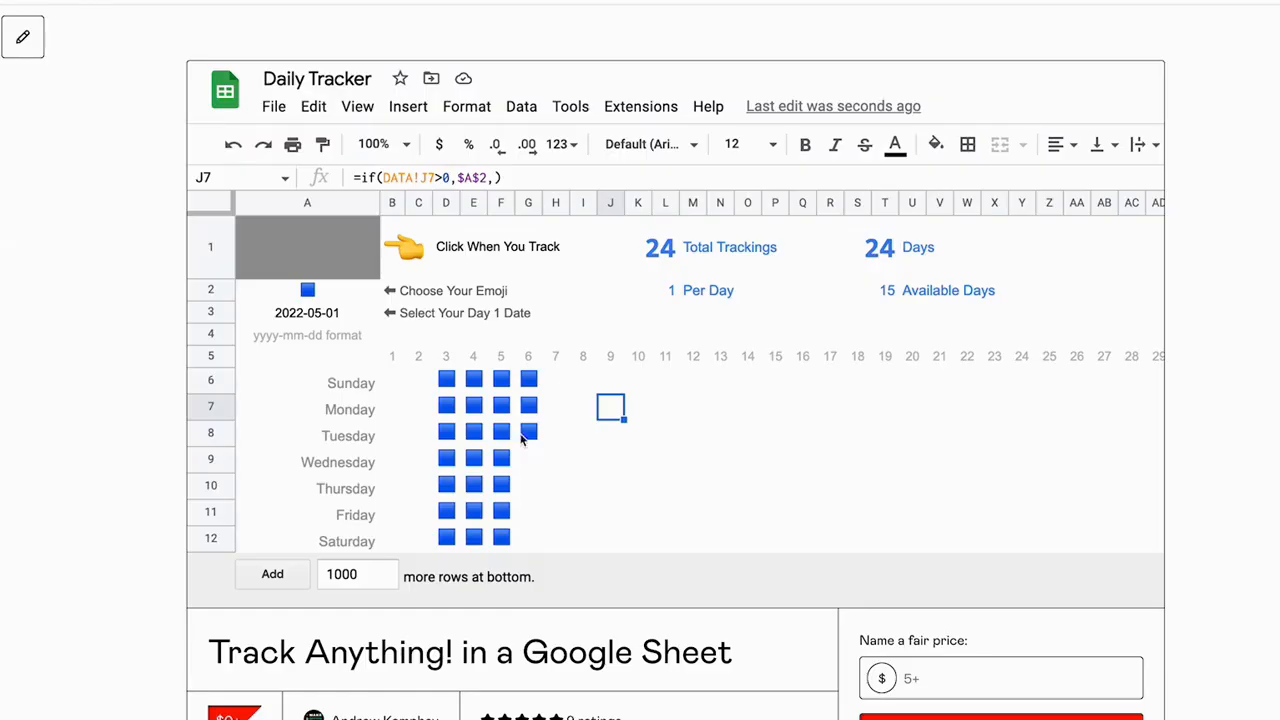
Look over the Daily Tracker product page, including its grey tracking button and pricing section.
scroll(440, 425, "down", 1)
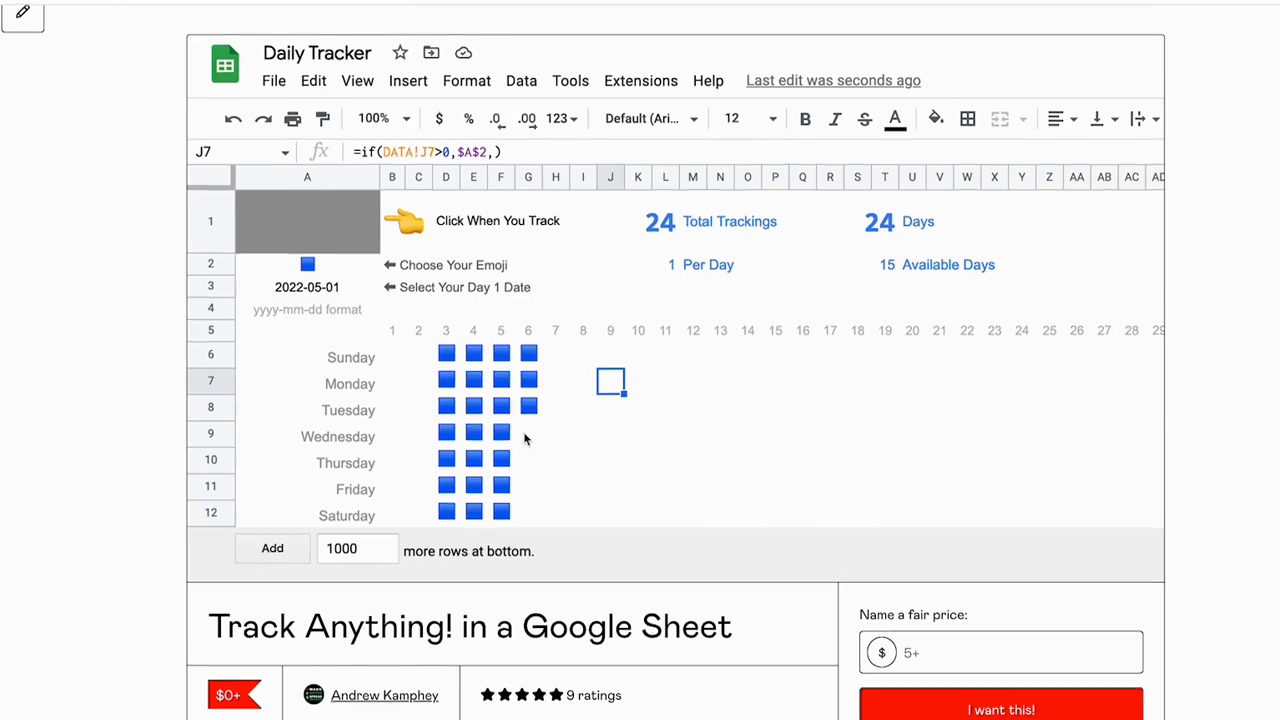
scroll(520, 442, "down", 1)
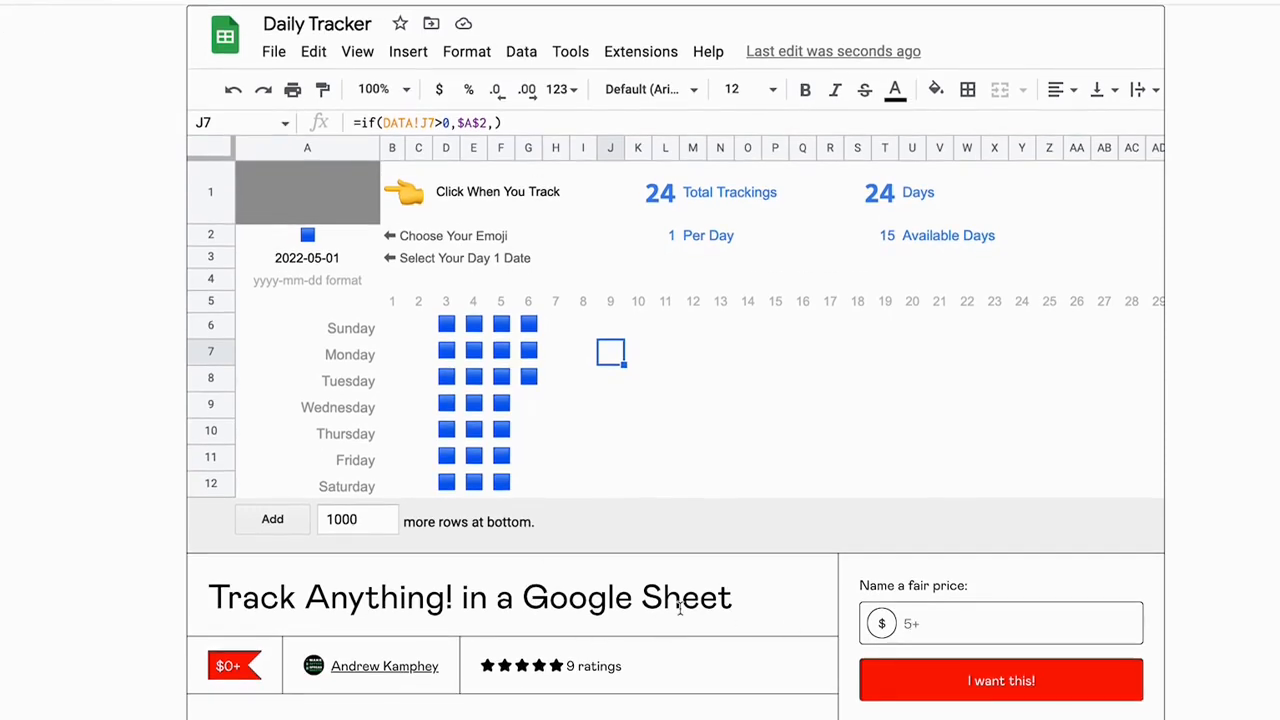
left_click(950, 616)
left_click(740, 578)
scroll(676, 578, "down", 1)
scroll(677, 583, "up", 2)
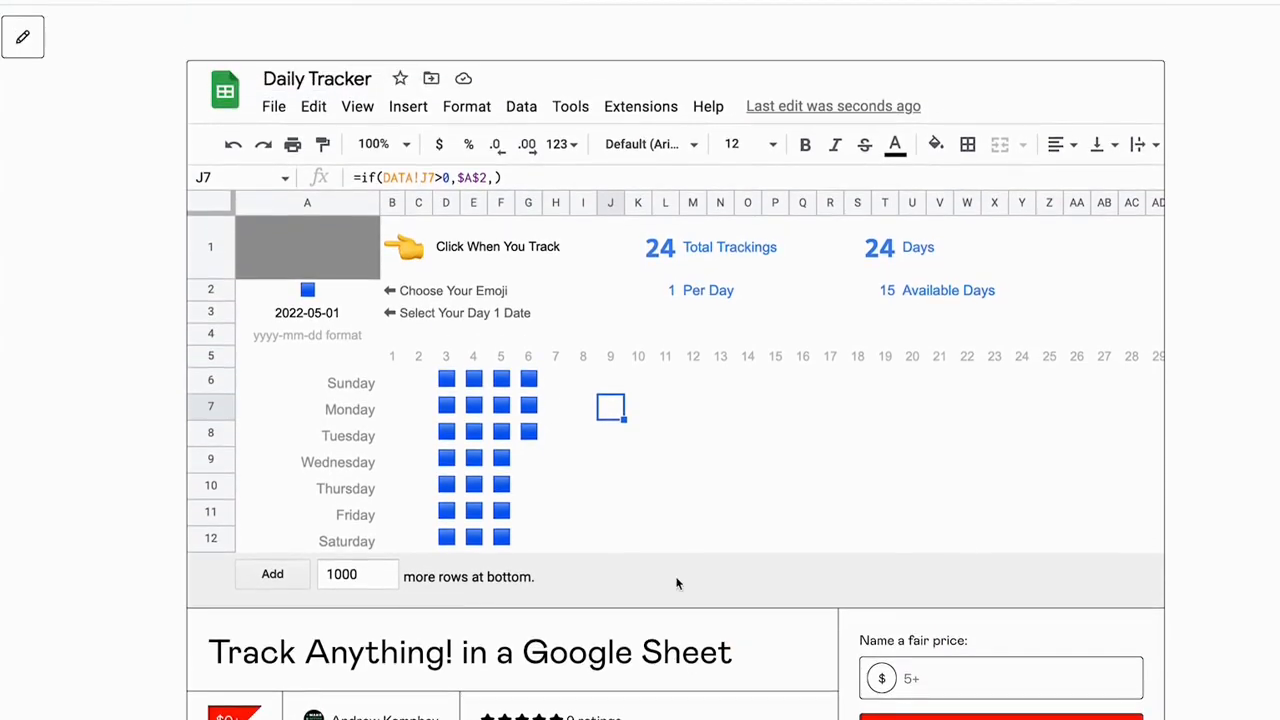